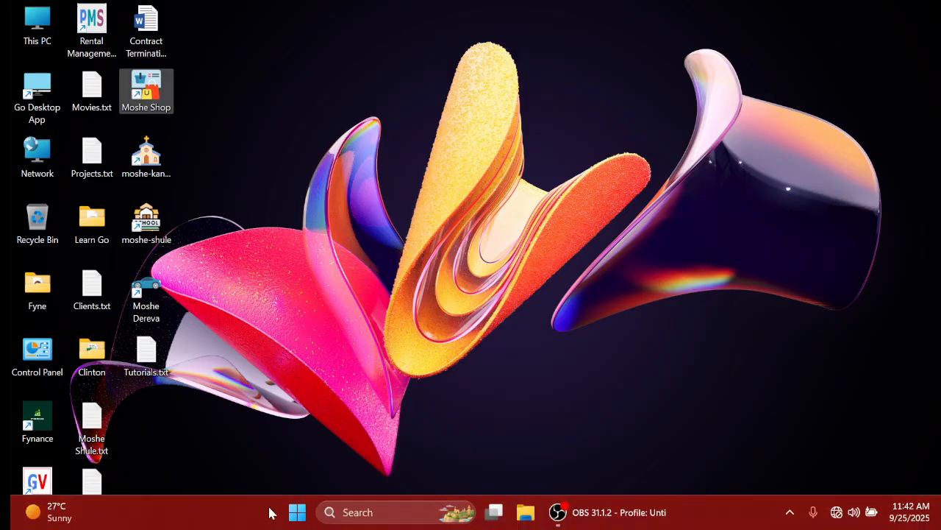
Step: Search the Windows taskbar for the 'moshe-shule' apps
{"action": "left_click", "coordinate": [344, 512]}
{"action": "type", "text": "moshe-shule"}
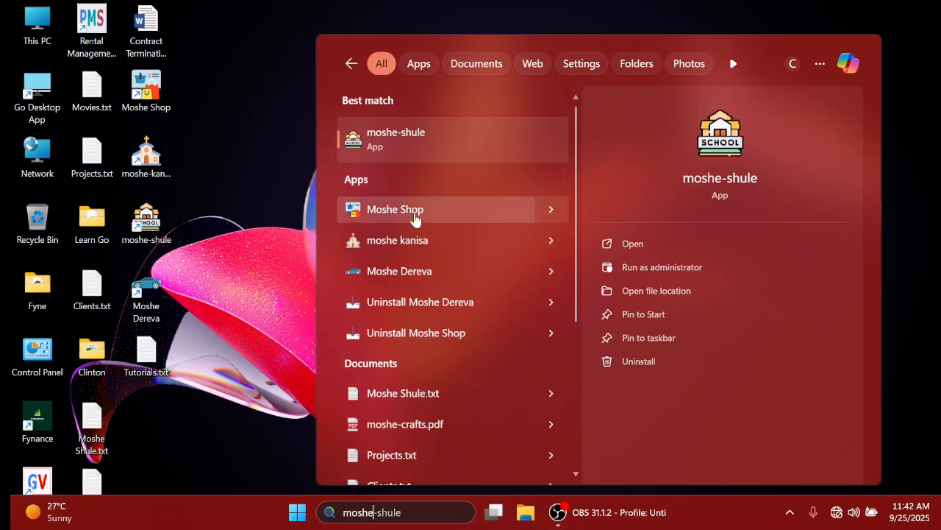
Step: Launch Moshe Shop, maximize the login window, and enter the admin username and password
{"action": "left_click", "coordinate": [416, 213]}
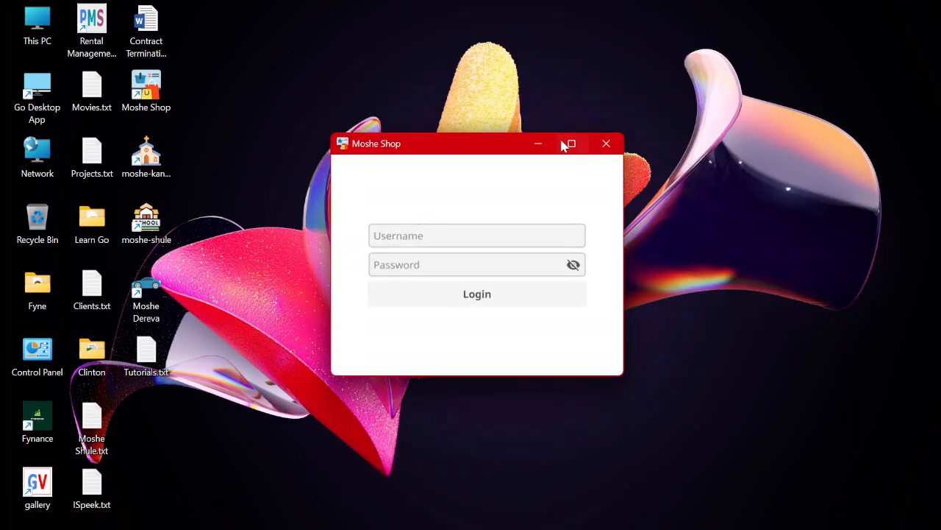
{"action": "left_click", "coordinate": [571, 144]}
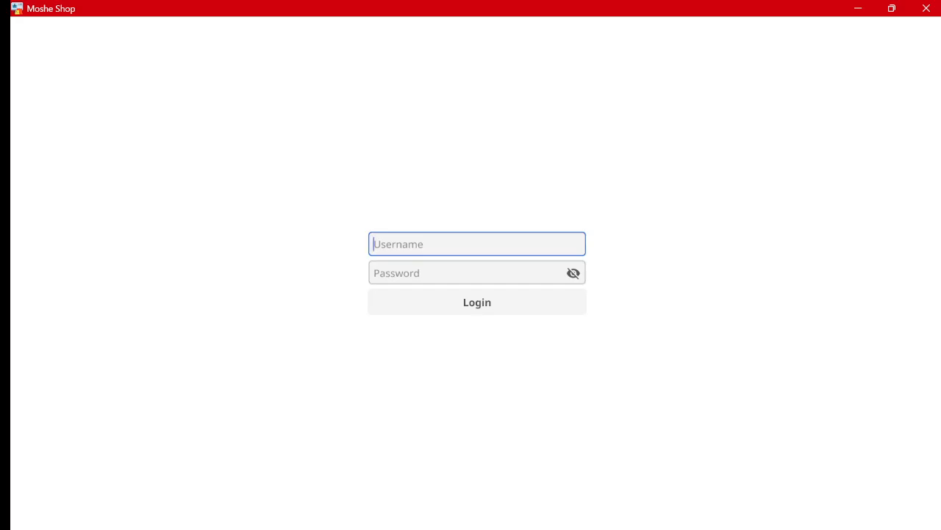
{"action": "type", "text": "cmoshe"}
{"action": "key", "text": "Tab"}
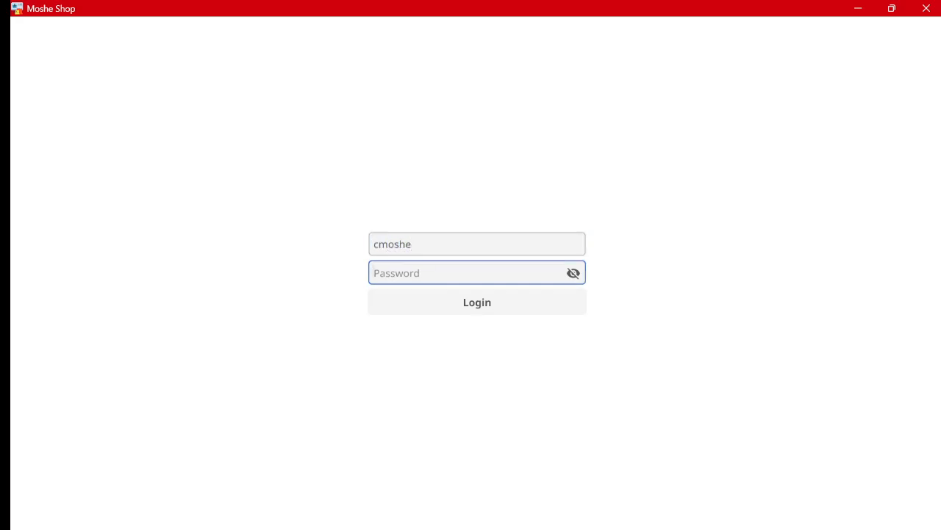
{"action": "type", "text": "1"}
Step: Log in, dismiss the Login Successful message, and open the Users page
{"action": "left_click", "coordinate": [471, 304]}
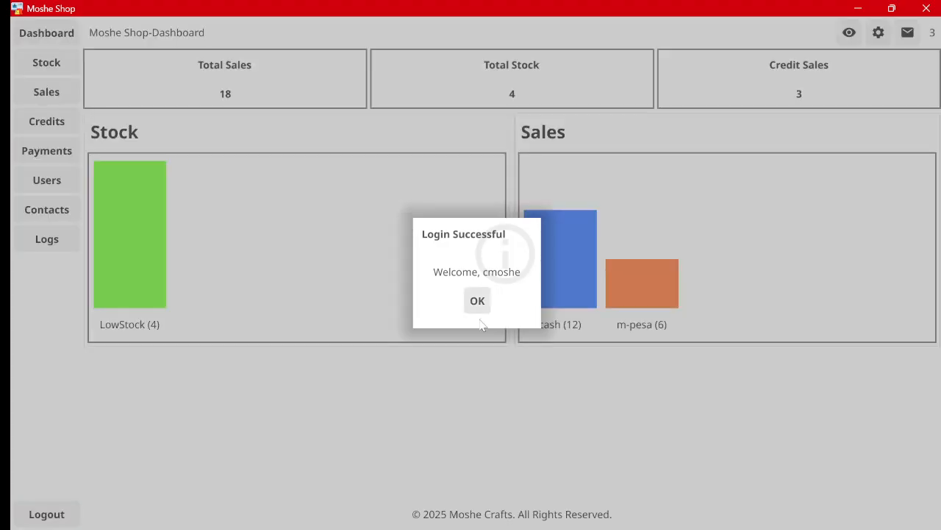
{"action": "left_click", "coordinate": [486, 299]}
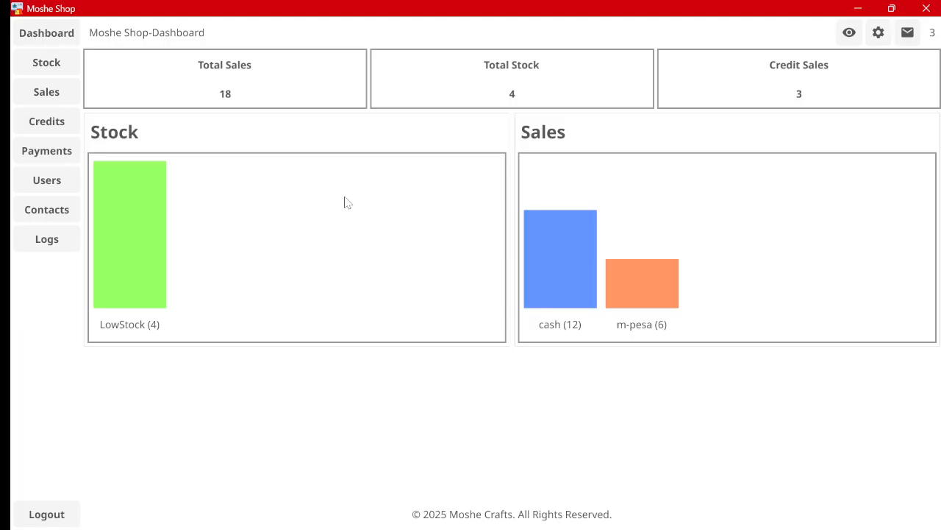
{"action": "left_click", "coordinate": [46, 180]}
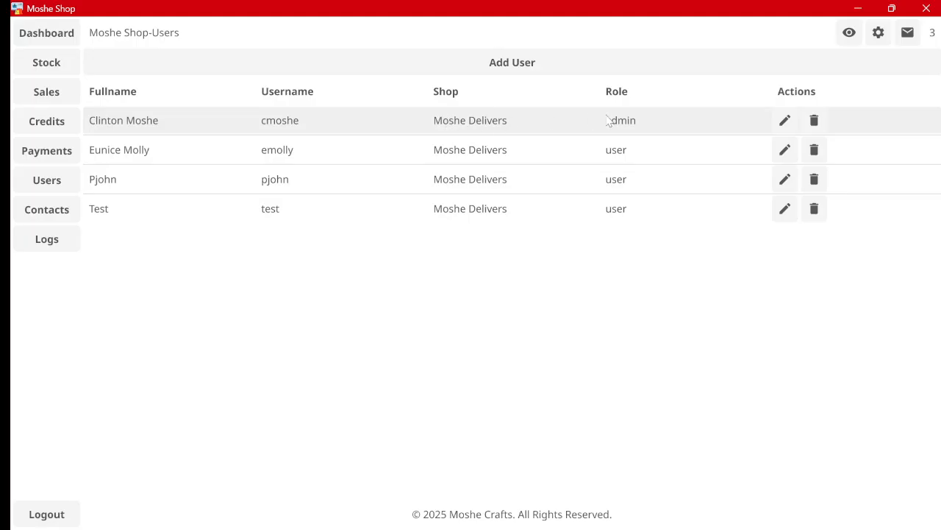
Step: Select the admin and second user rows, then go back to the Dashboard
{"action": "left_click", "coordinate": [536, 131]}
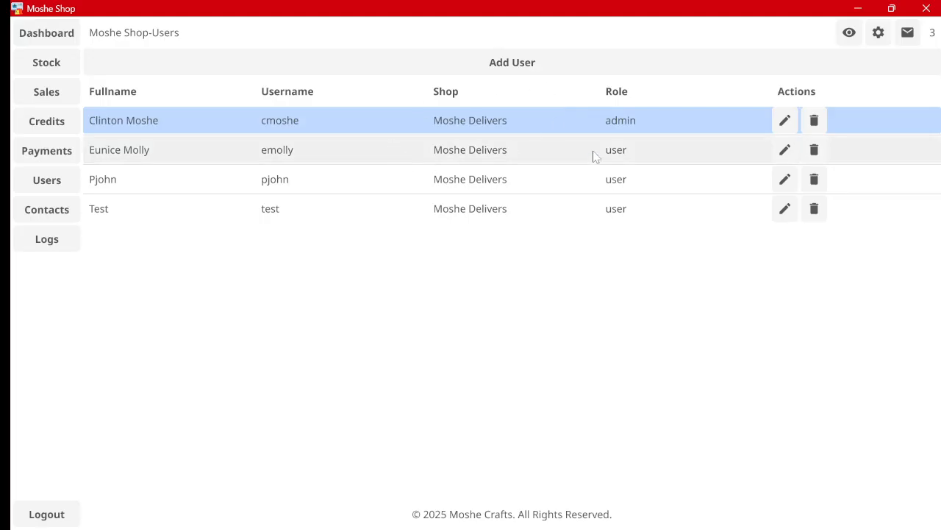
{"action": "left_click", "coordinate": [624, 150]}
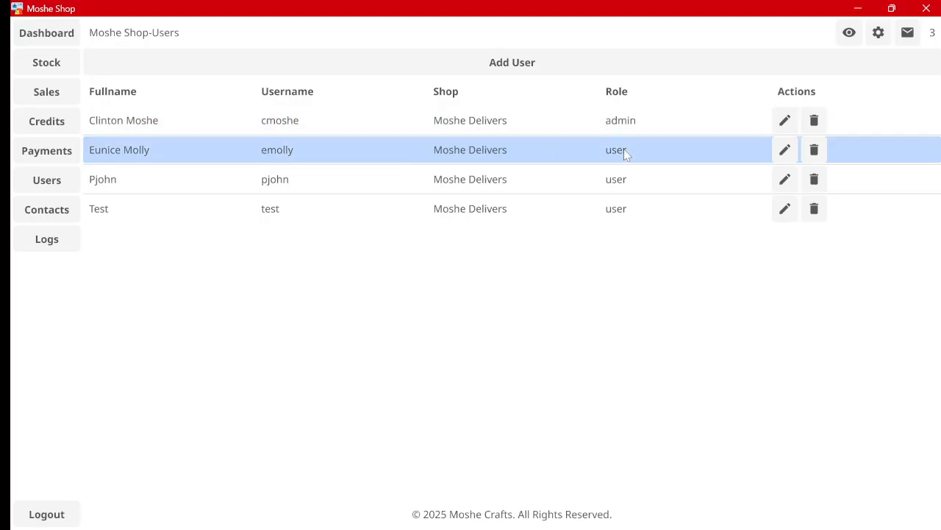
{"action": "left_click", "coordinate": [64, 32]}
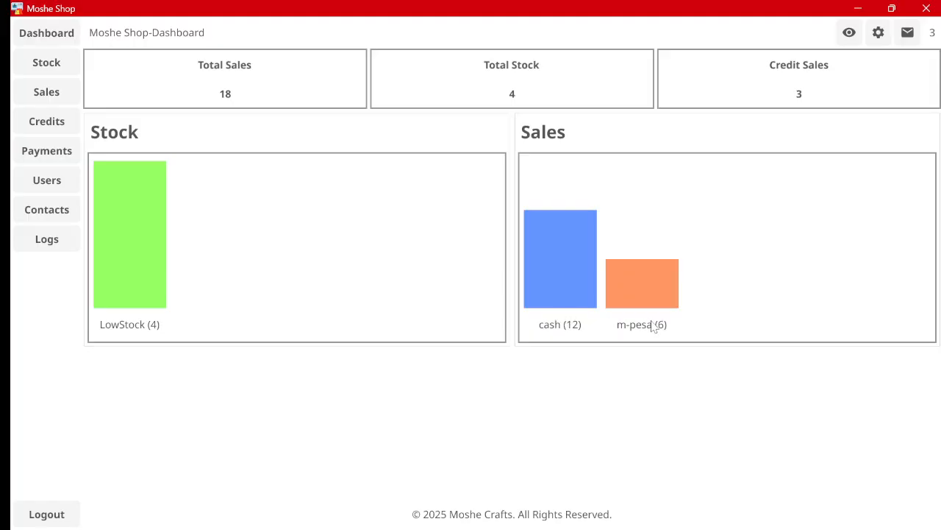
Step: Open Stock, step through every Add Stock form field, then cancel without saving
{"action": "left_click", "coordinate": [47, 65]}
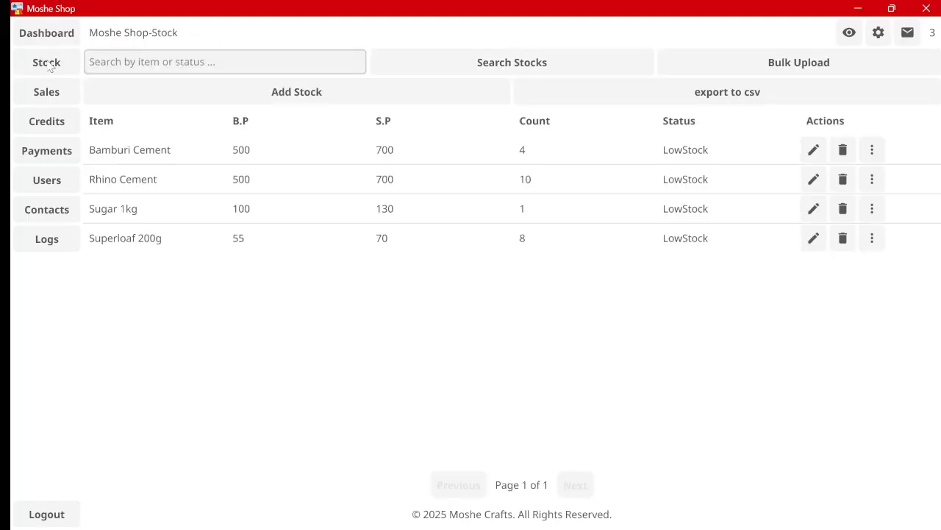
{"action": "left_click", "coordinate": [265, 96]}
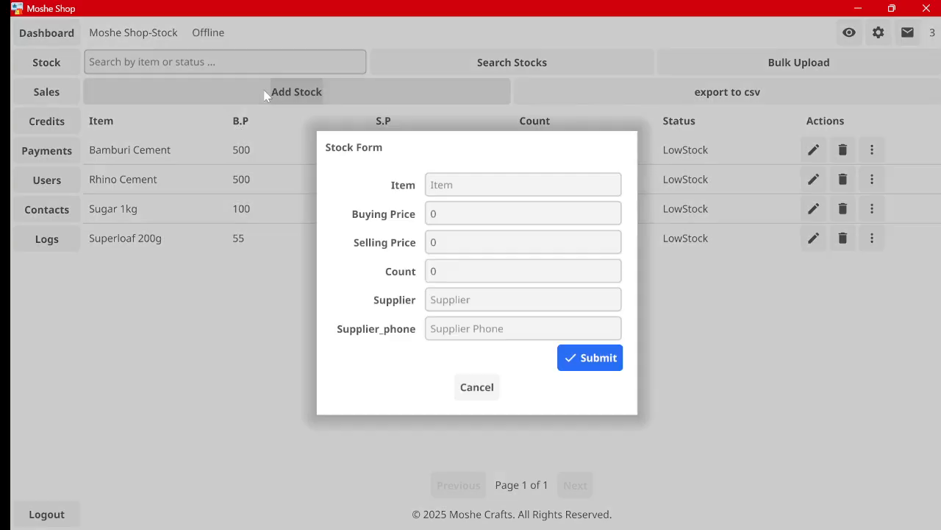
{"action": "left_click", "coordinate": [436, 213]}
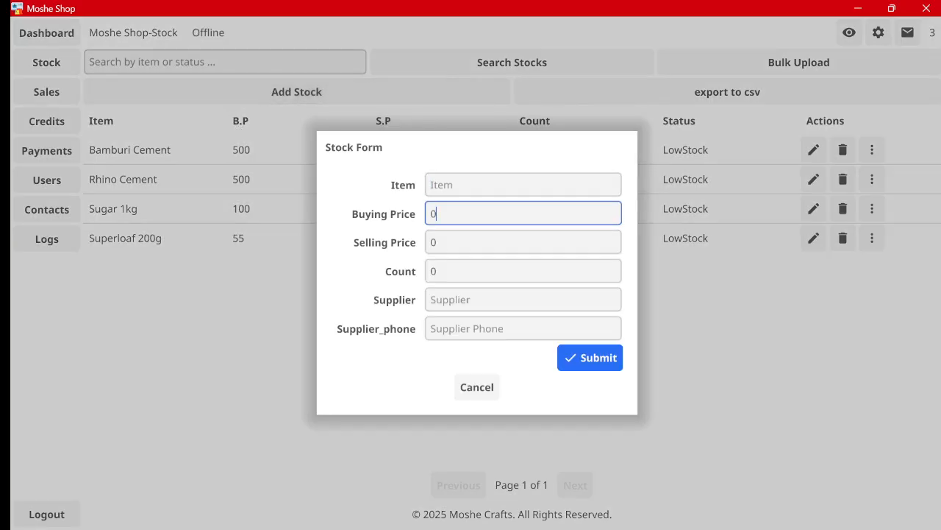
{"action": "left_click", "coordinate": [437, 242]}
{"action": "left_click", "coordinate": [437, 271]}
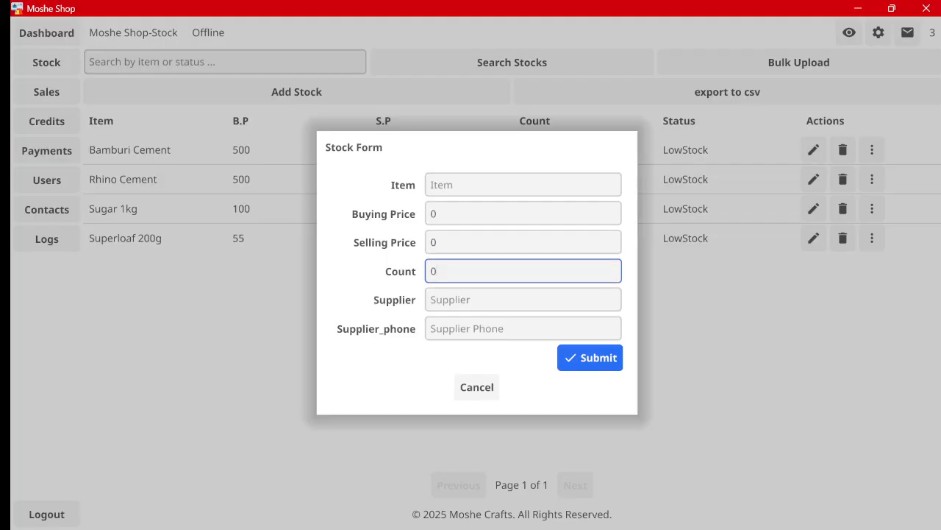
{"action": "left_click", "coordinate": [437, 299]}
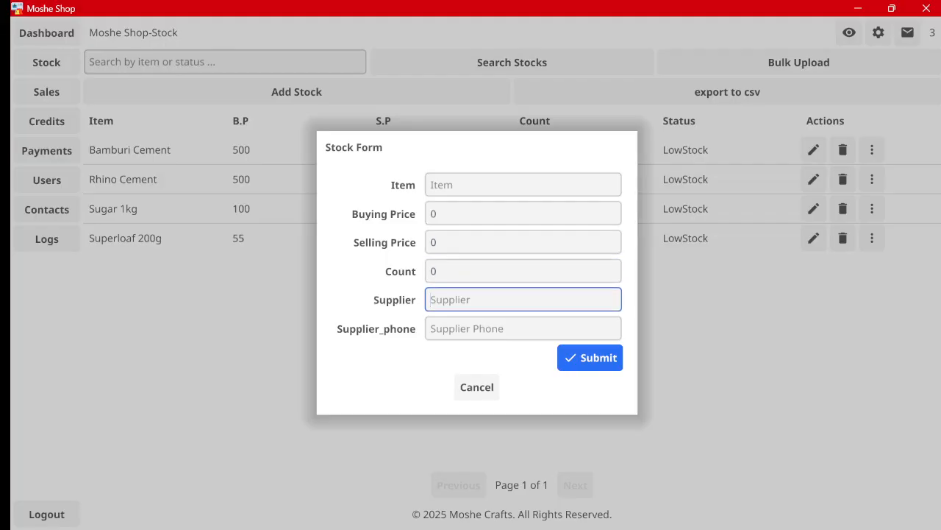
{"action": "left_click", "coordinate": [437, 328]}
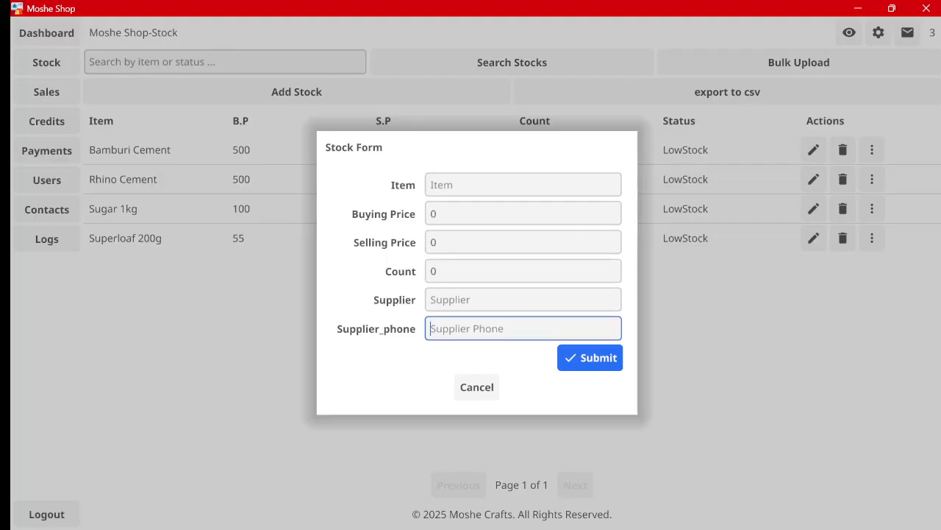
{"action": "left_click", "coordinate": [437, 184]}
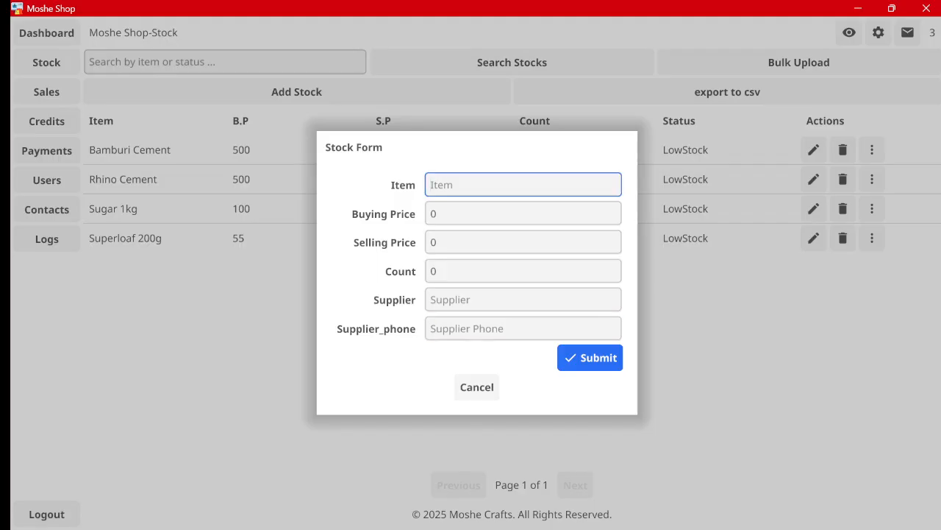
{"action": "left_click", "coordinate": [485, 386]}
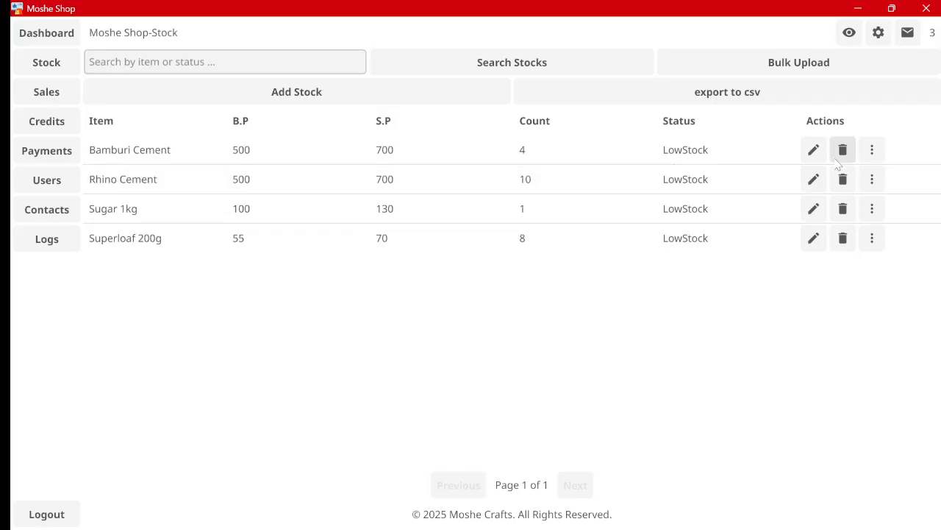
{"action": "left_click", "coordinate": [814, 149]}
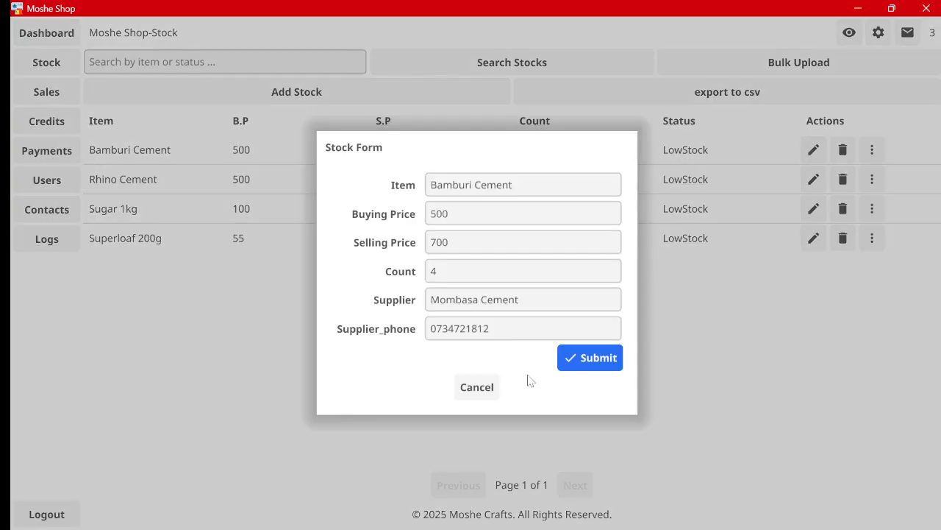
{"action": "left_click", "coordinate": [478, 385]}
{"action": "left_click", "coordinate": [843, 150]}
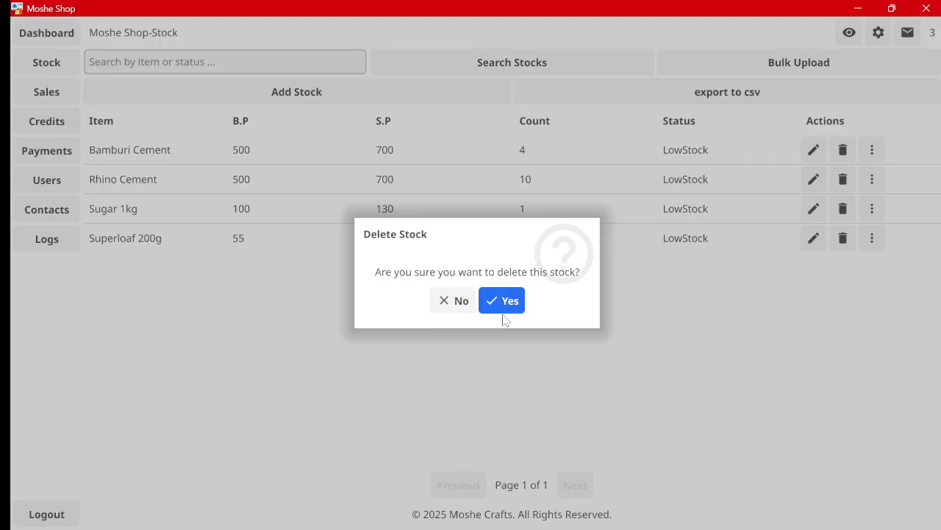
{"action": "left_click", "coordinate": [454, 300]}
{"action": "left_click", "coordinate": [872, 150]}
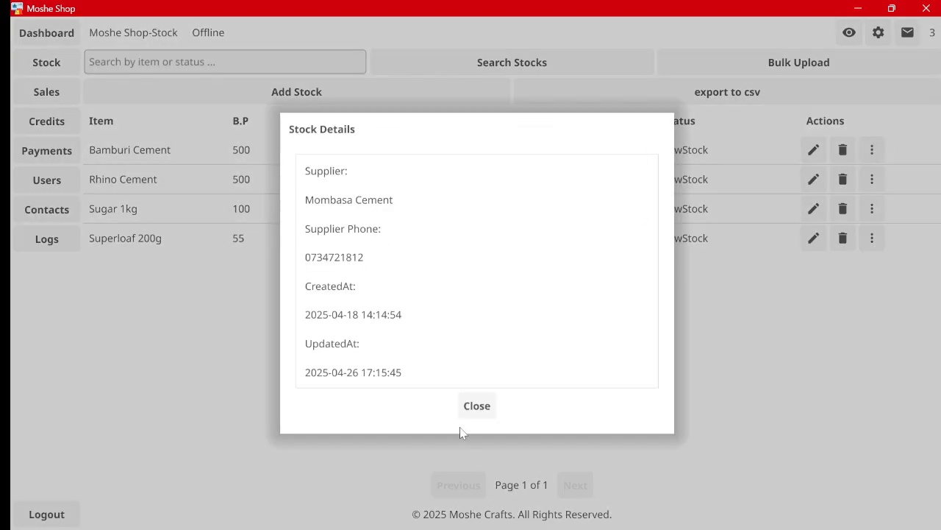
{"action": "left_click", "coordinate": [479, 409]}
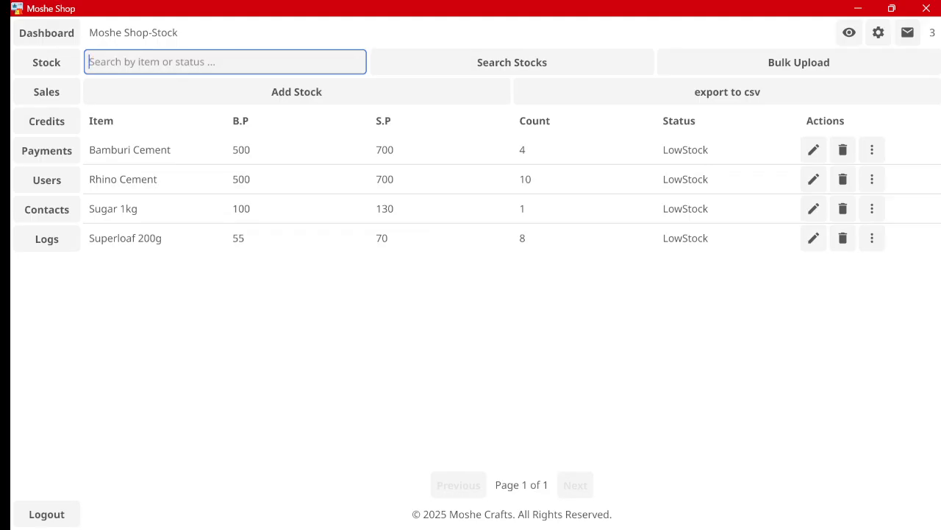
{"action": "type", "text": "su"}
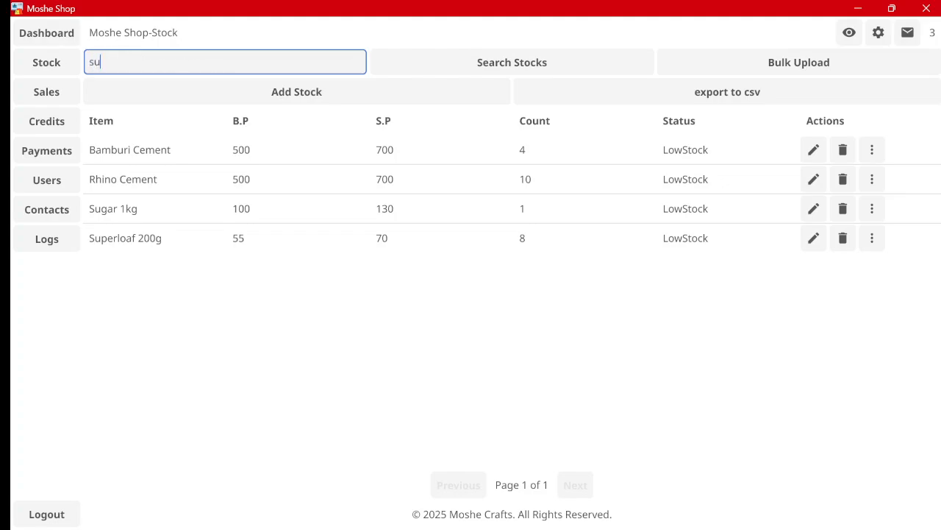
{"action": "left_click", "coordinate": [450, 68]}
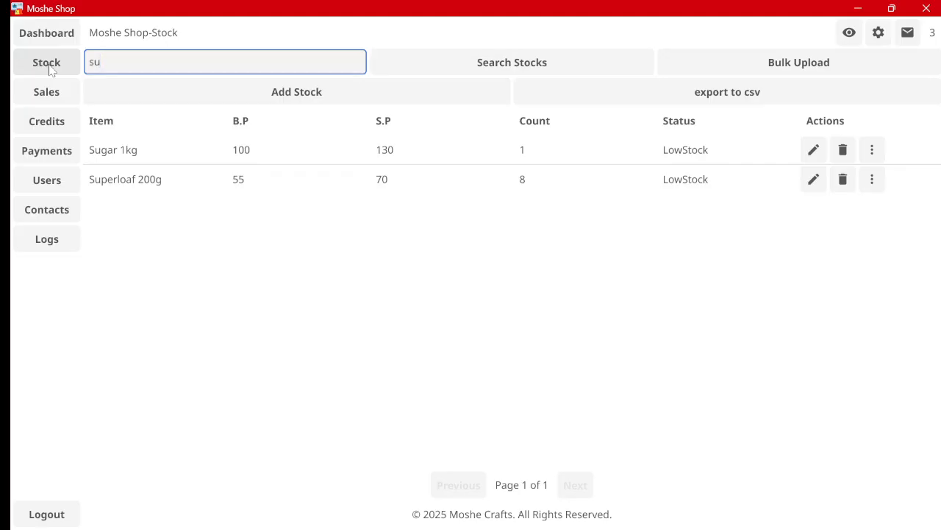
{"action": "key", "text": "BackSpace"}
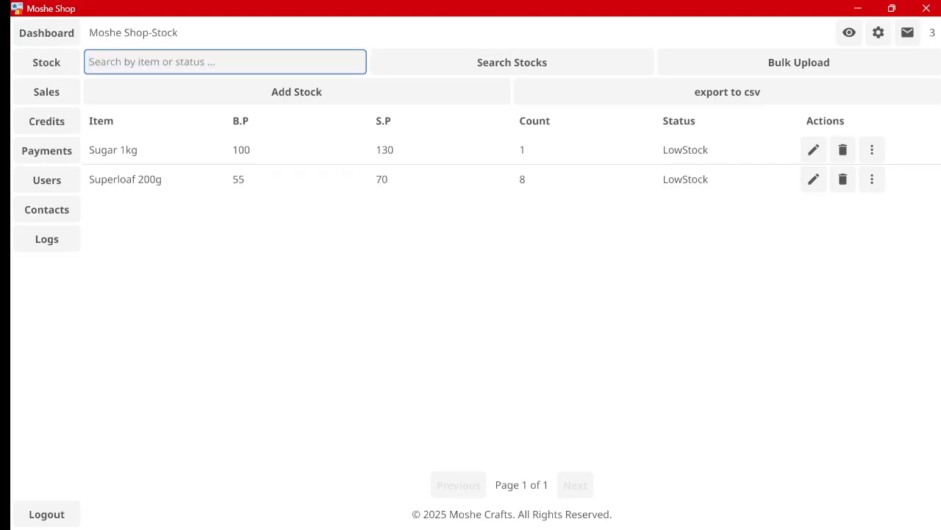
{"action": "left_click", "coordinate": [482, 62]}
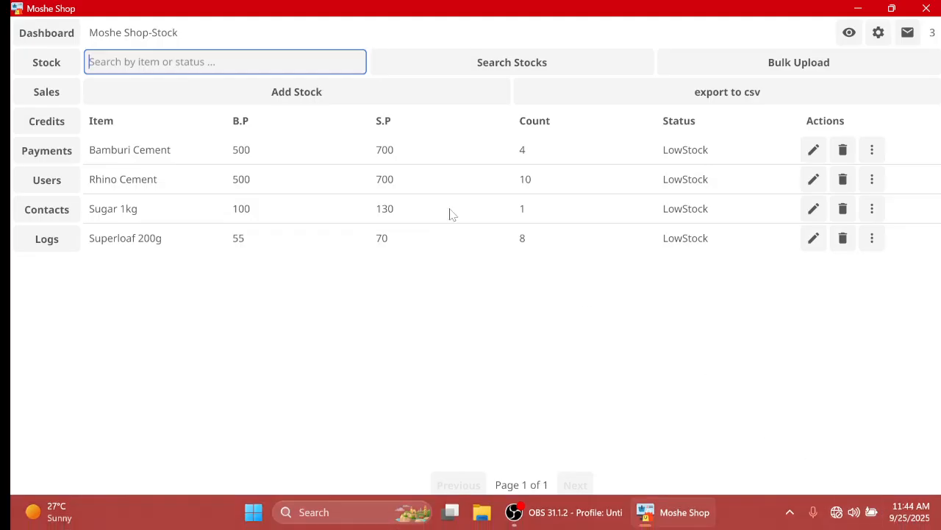
Step: Open Sales, click into the sales search box, and open an empty Sale Form
{"action": "left_click", "coordinate": [52, 94]}
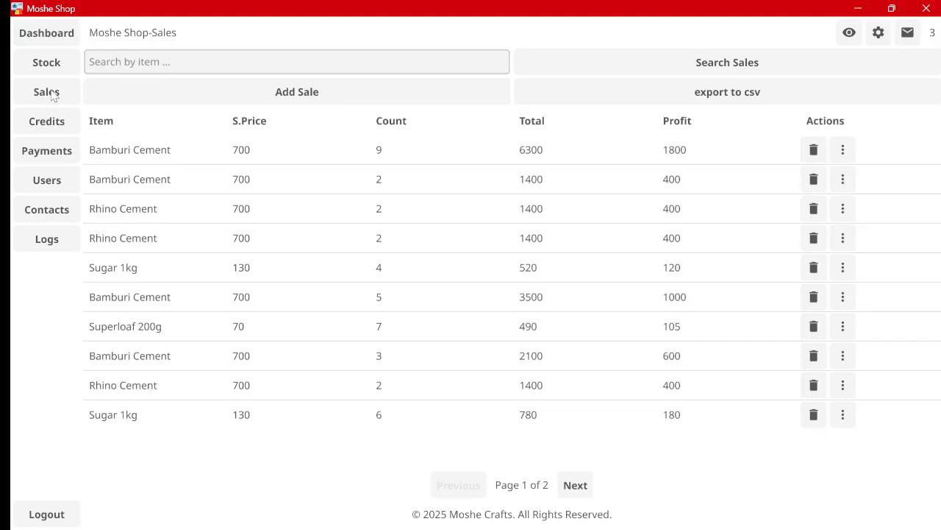
{"action": "left_click", "coordinate": [92, 62]}
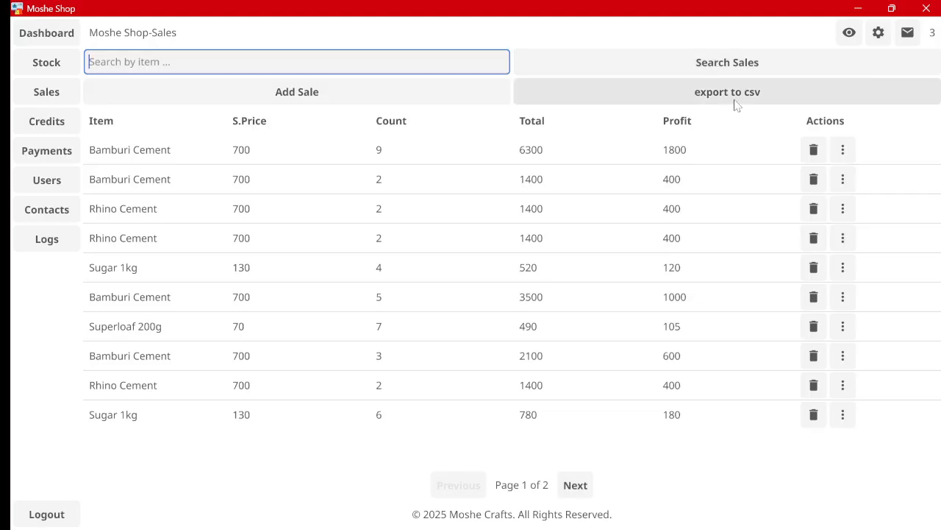
{"action": "left_click", "coordinate": [309, 91]}
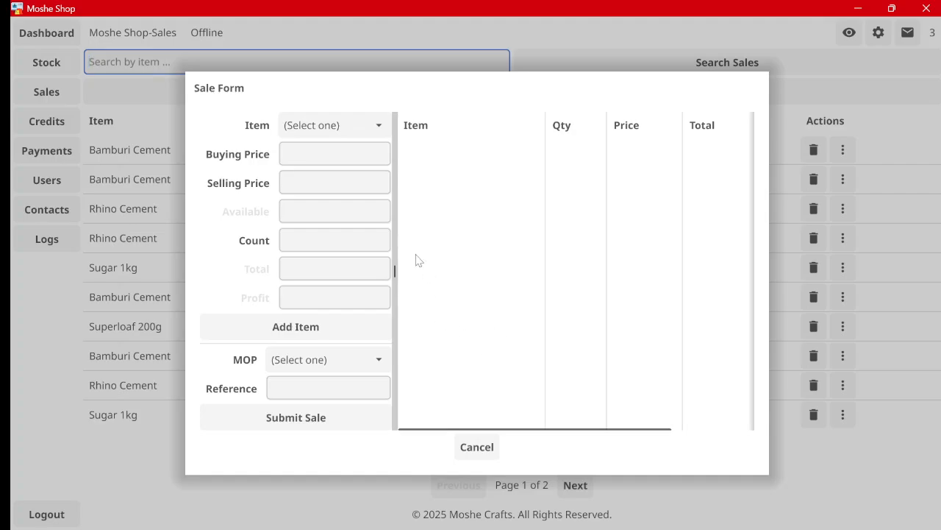
Step: Add 1 Sugar 1kg to the sale after checking its selling price
{"action": "left_click", "coordinate": [342, 129]}
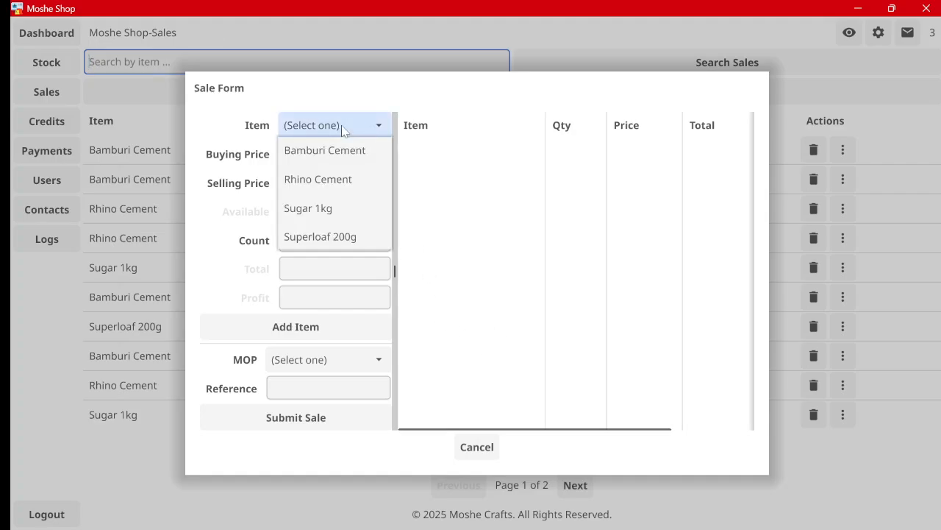
{"action": "left_click", "coordinate": [342, 208]}
{"action": "left_click", "coordinate": [335, 240]}
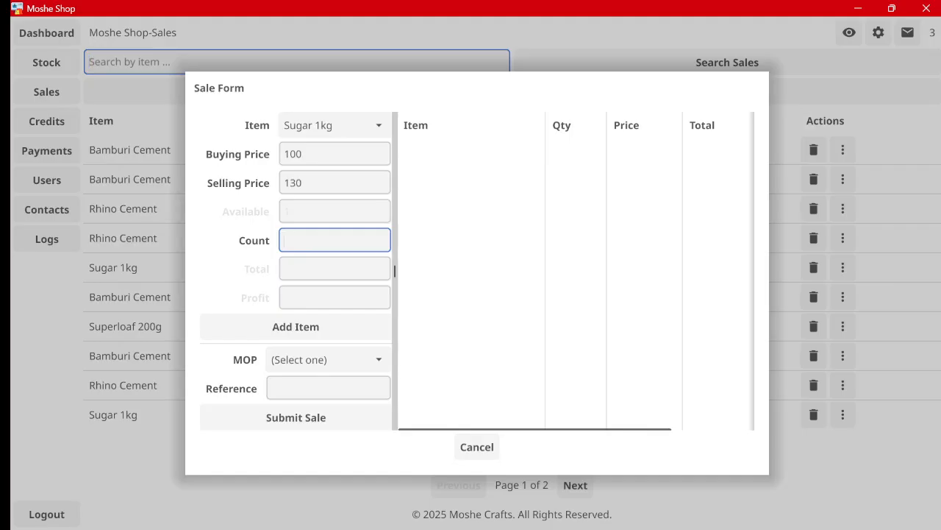
{"action": "left_click", "coordinate": [316, 183]}
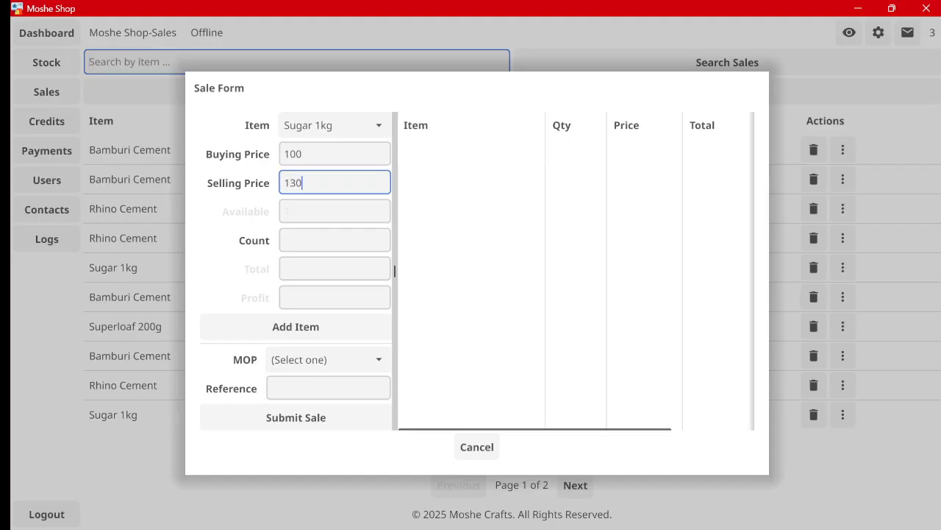
{"action": "left_click", "coordinate": [324, 240]}
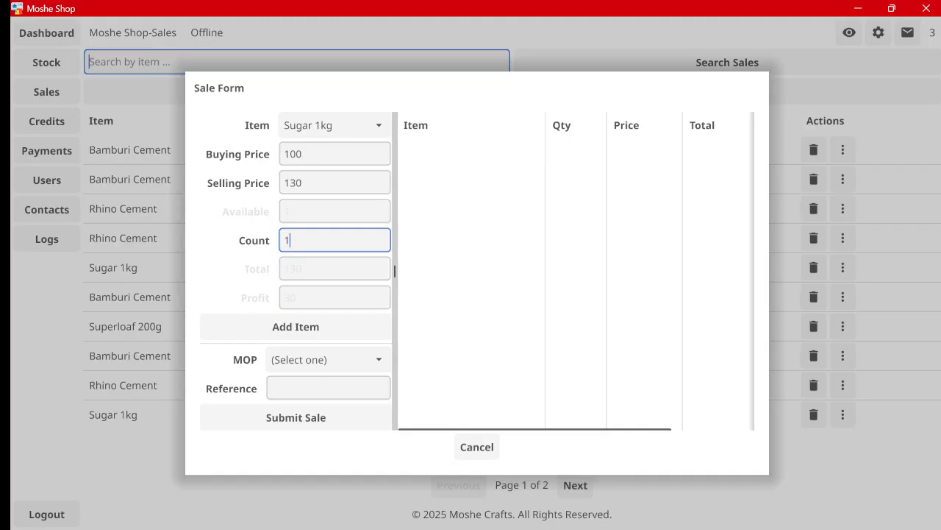
{"action": "left_click", "coordinate": [322, 326]}
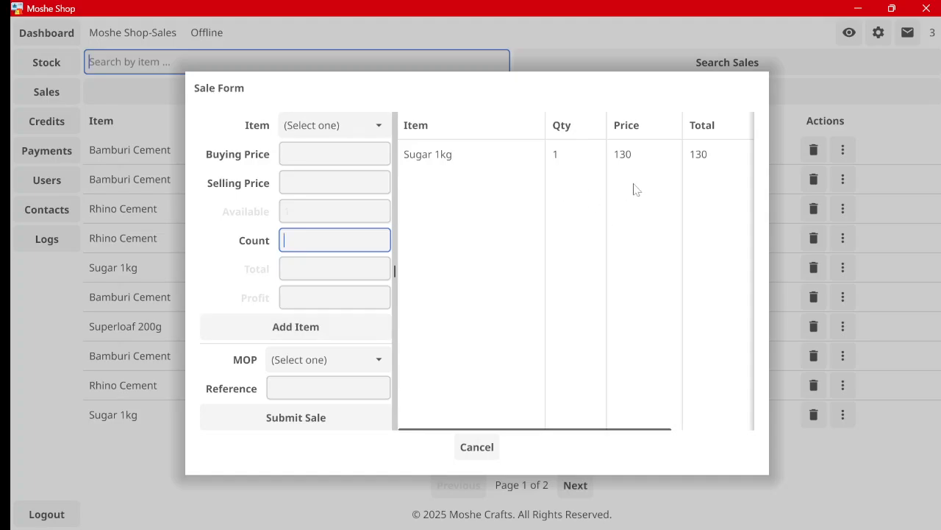
{"action": "mouse_move", "coordinate": [532, 430]}
{"action": "left_mouse_down"}
{"action": "mouse_move", "coordinate": [628, 421]}
{"action": "mouse_move", "coordinate": [522, 416]}
{"action": "left_mouse_up"}
Step: Add 2 Bamburi Cement to the sale
{"action": "left_click", "coordinate": [329, 127]}
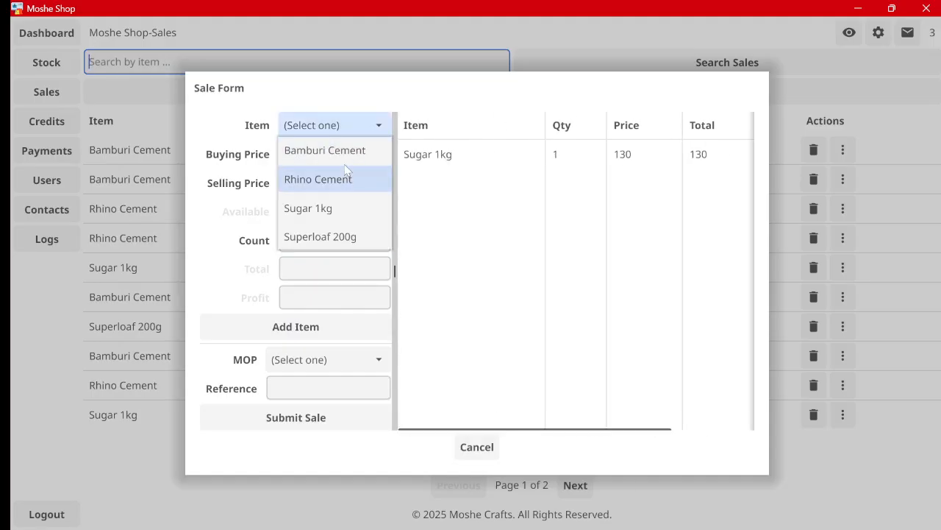
{"action": "left_click", "coordinate": [344, 155]}
{"action": "left_click", "coordinate": [334, 241]}
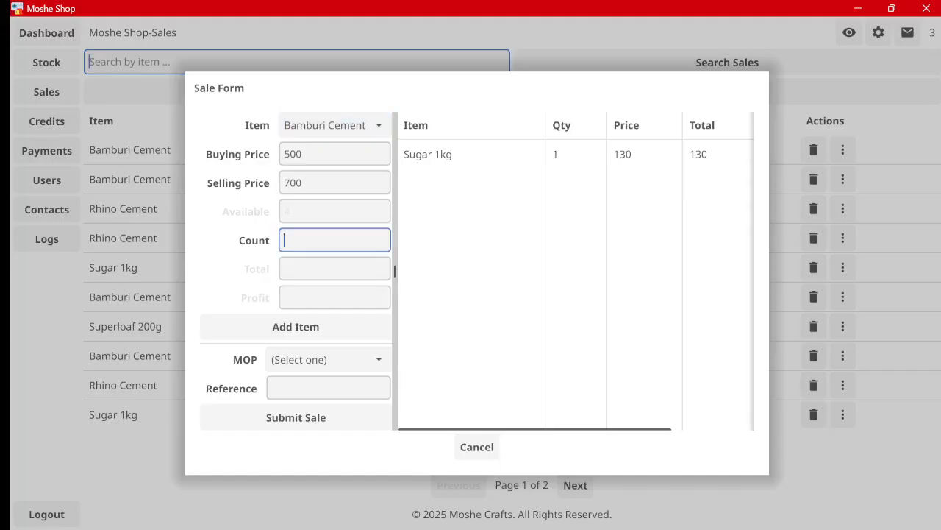
{"action": "type", "text": "2"}
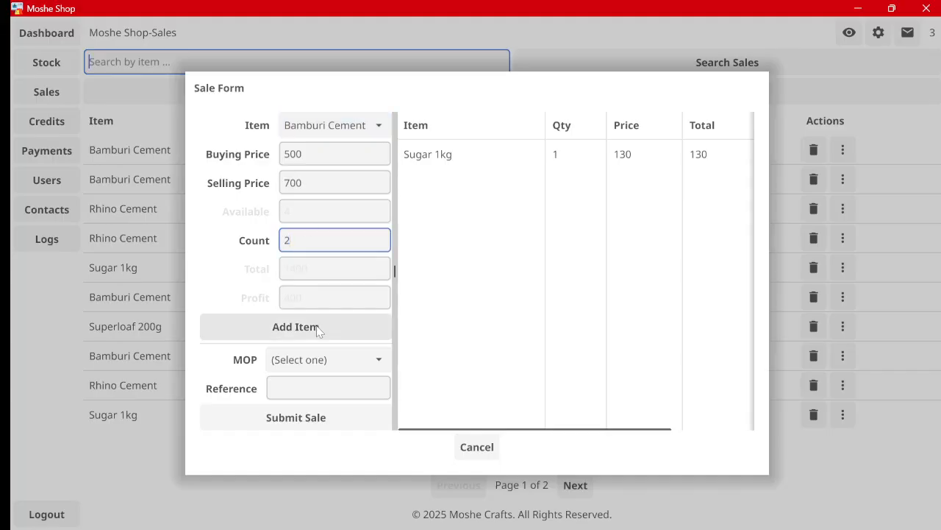
{"action": "left_click", "coordinate": [316, 328]}
Step: Add 4 Superloaf 200g to the sale
{"action": "left_click", "coordinate": [339, 127]}
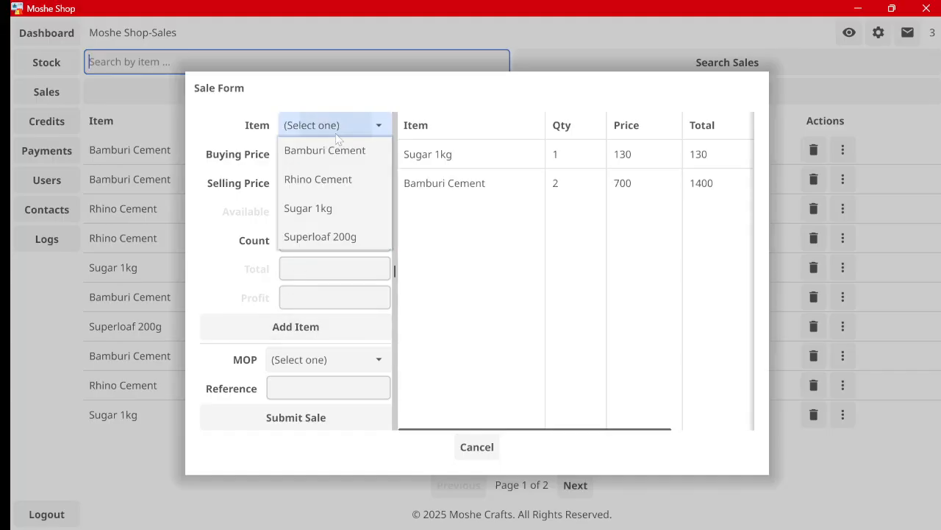
{"action": "left_click", "coordinate": [359, 234]}
{"action": "left_click", "coordinate": [334, 241]}
{"action": "type", "text": "2"}
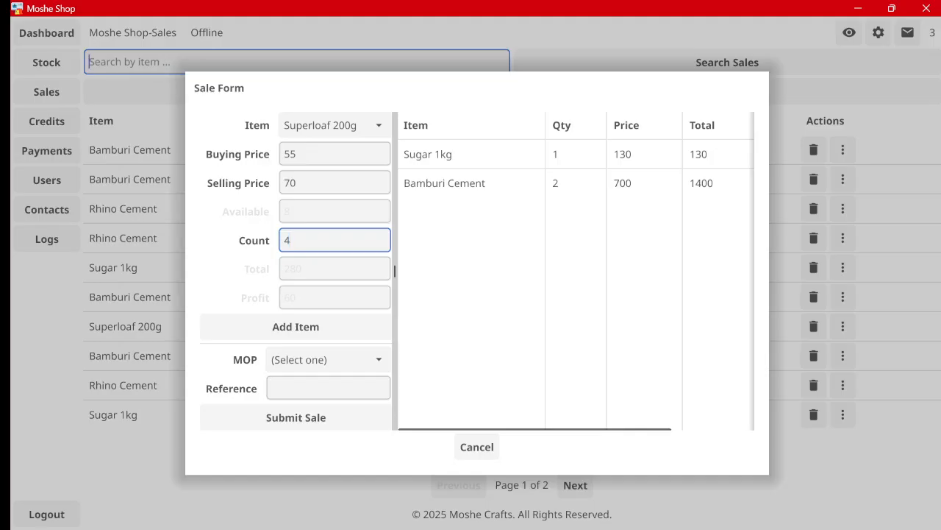
{"action": "left_click", "coordinate": [318, 328]}
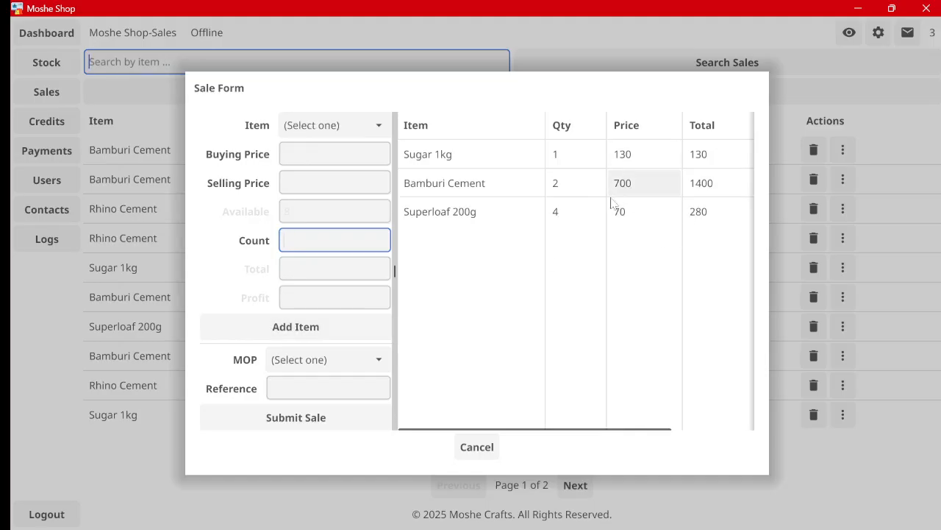
Step: Set the payment method to m-pesa and enter the m-pesa transaction reference
{"action": "left_click", "coordinate": [327, 360]}
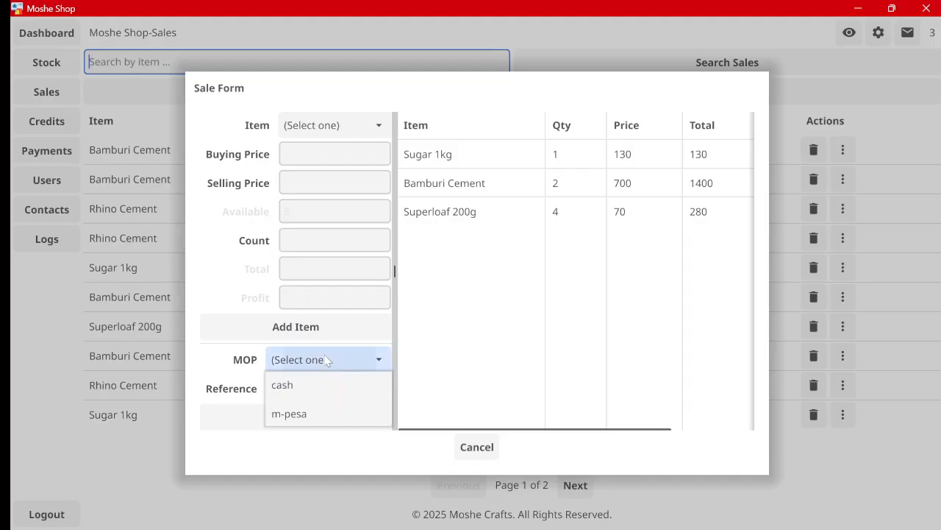
{"action": "left_click", "coordinate": [321, 379]}
{"action": "left_click", "coordinate": [324, 388]}
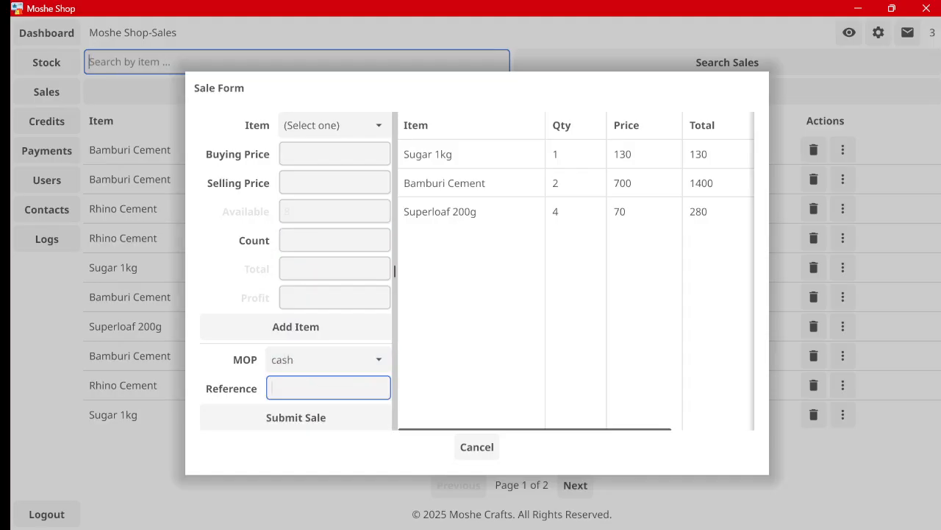
{"action": "left_click", "coordinate": [316, 360]}
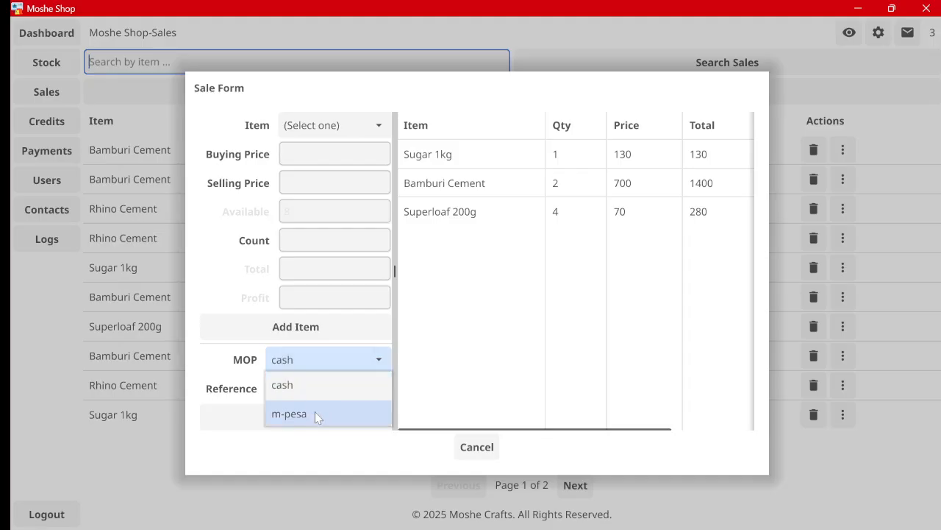
{"action": "left_click", "coordinate": [315, 411]}
{"action": "key", "text": "Tab"}
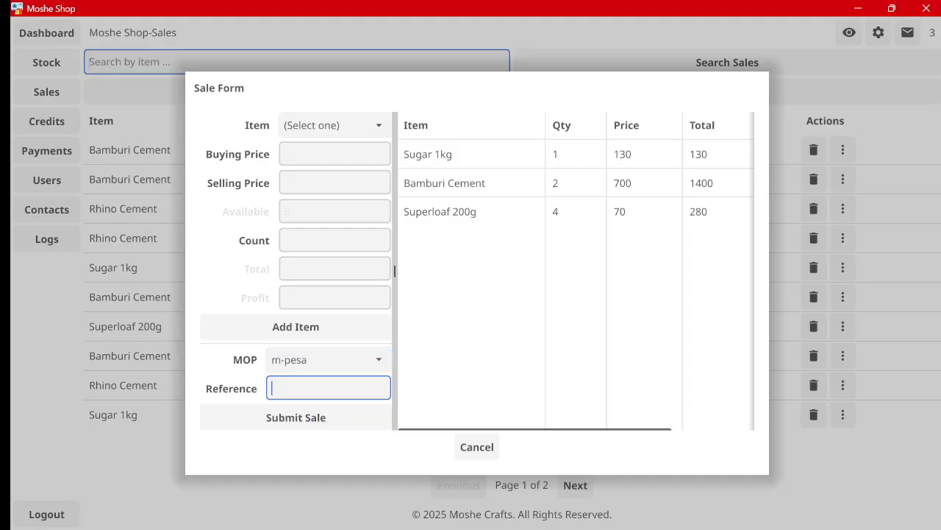
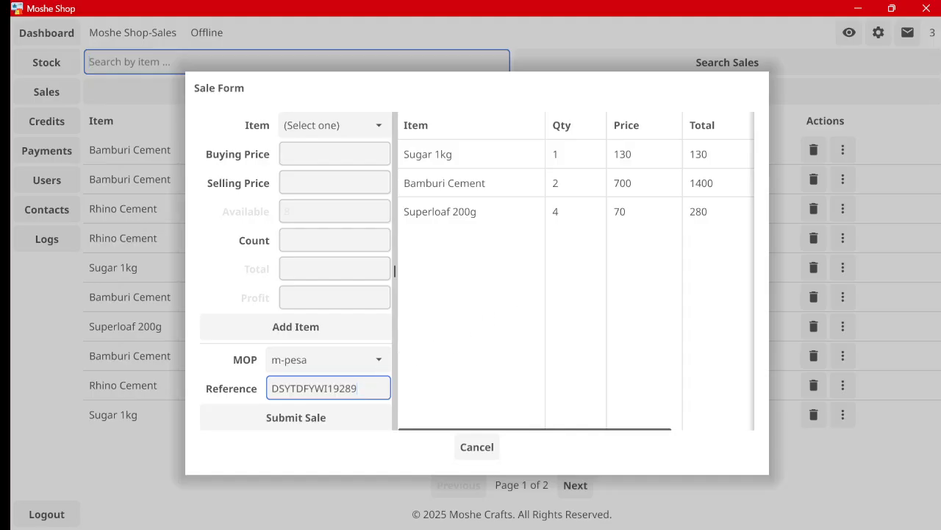
Step: Submit the 1810 sale, save its receipt PDF to the Desktop, then close and minimize
{"action": "left_click", "coordinate": [350, 412]}
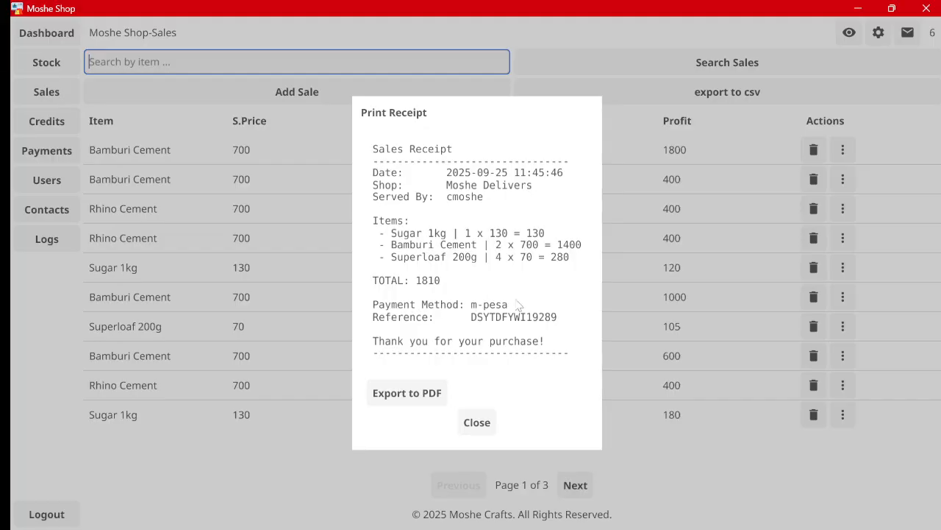
{"action": "left_click", "coordinate": [424, 397]}
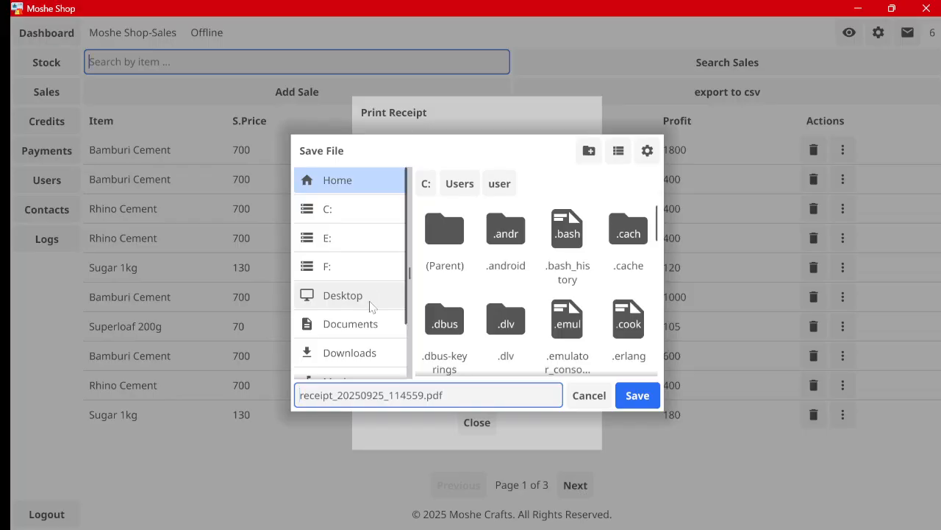
{"action": "left_click", "coordinate": [370, 306]}
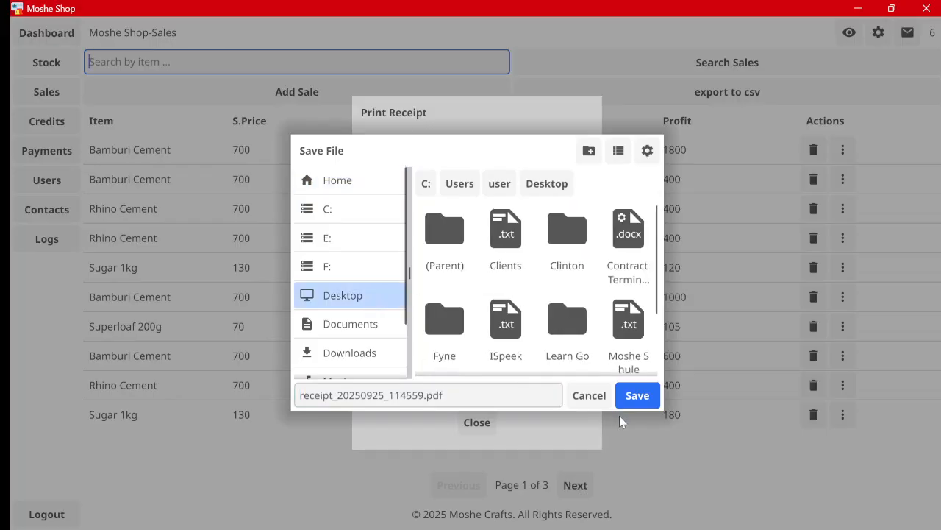
{"action": "left_click", "coordinate": [636, 395]}
{"action": "left_click", "coordinate": [477, 300]}
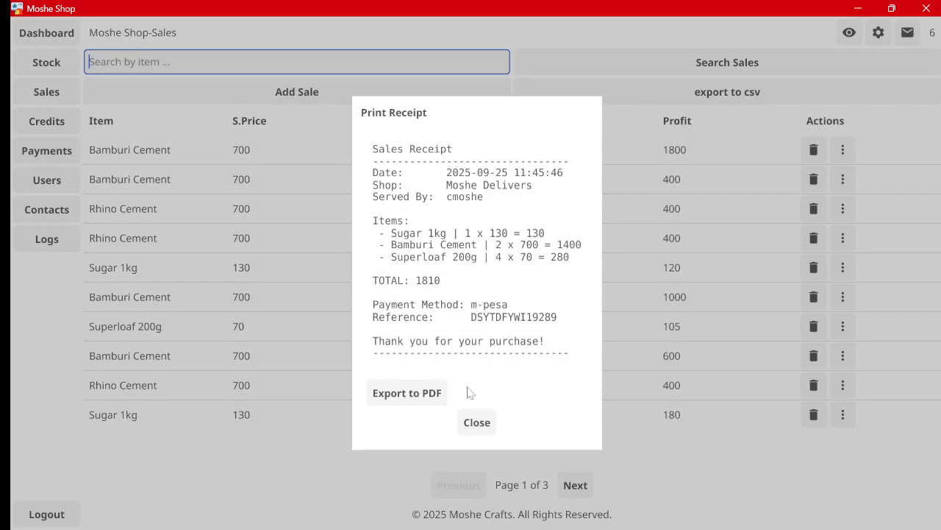
{"action": "left_click", "coordinate": [476, 422]}
{"action": "left_click", "coordinate": [857, 8]}
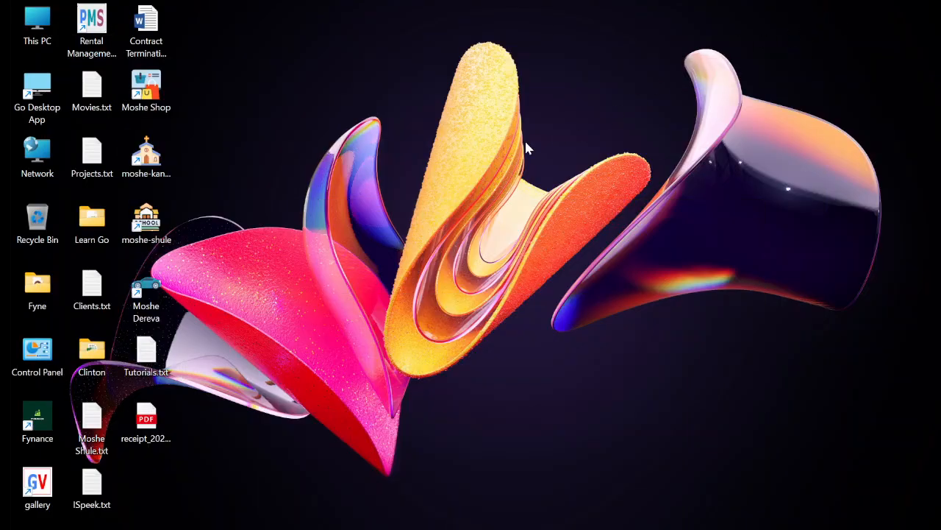
{"action": "double_click", "coordinate": [165, 416]}
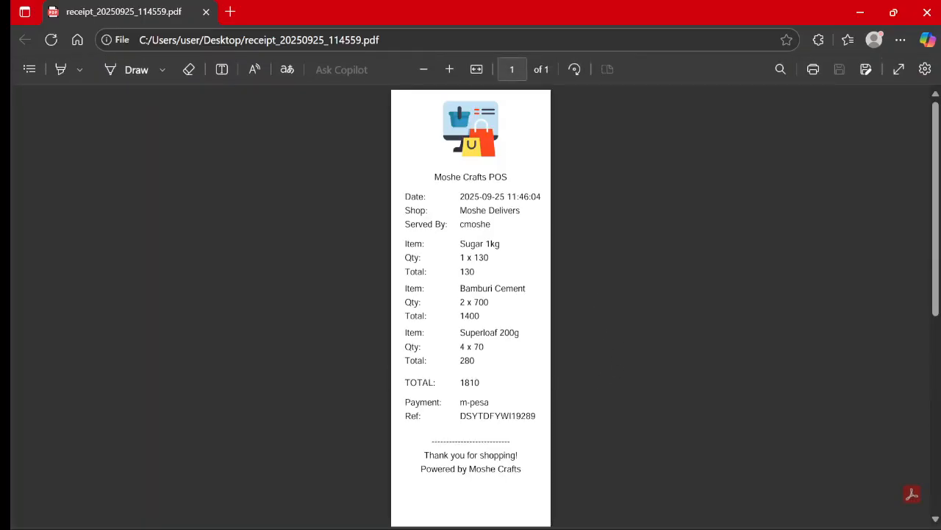
{"action": "scroll", "coordinate": [505, 218], "scroll_direction": "down", "scroll_amount": 5}
{"action": "scroll", "coordinate": [508, 220], "scroll_direction": "up", "scroll_amount": 5}
{"action": "scroll", "coordinate": [487, 359], "scroll_direction": "down", "scroll_amount": 2}
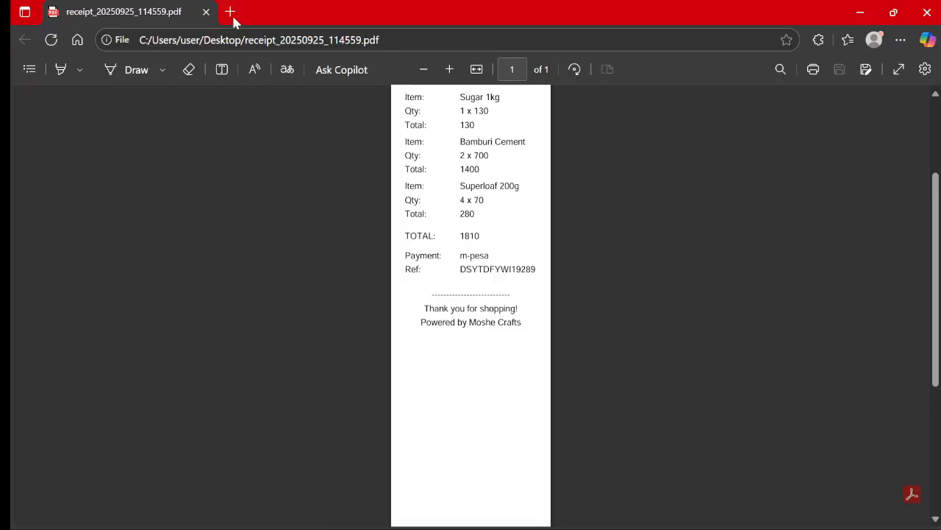
{"action": "left_click", "coordinate": [205, 13]}
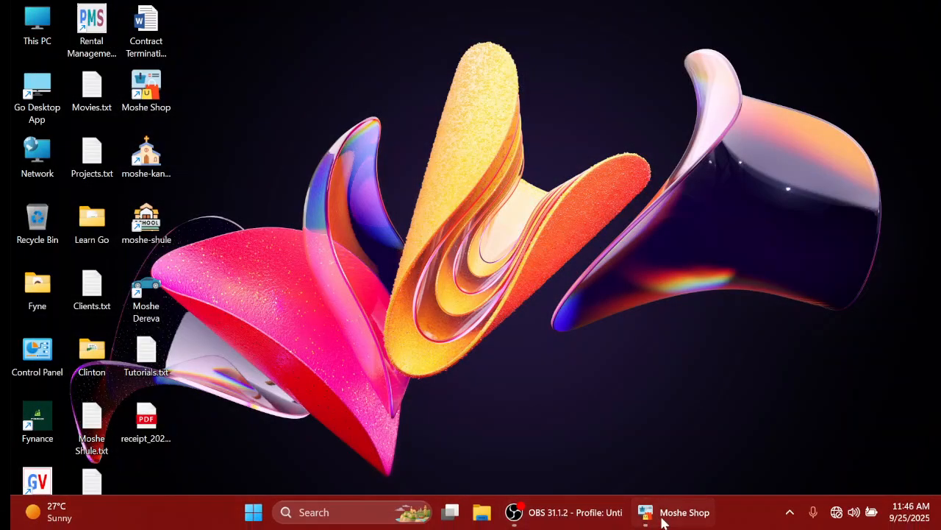
Step: Restore Moshe Shop, view and close the first Bamburi Cement sale's details, then open Credits
{"action": "left_click", "coordinate": [662, 517]}
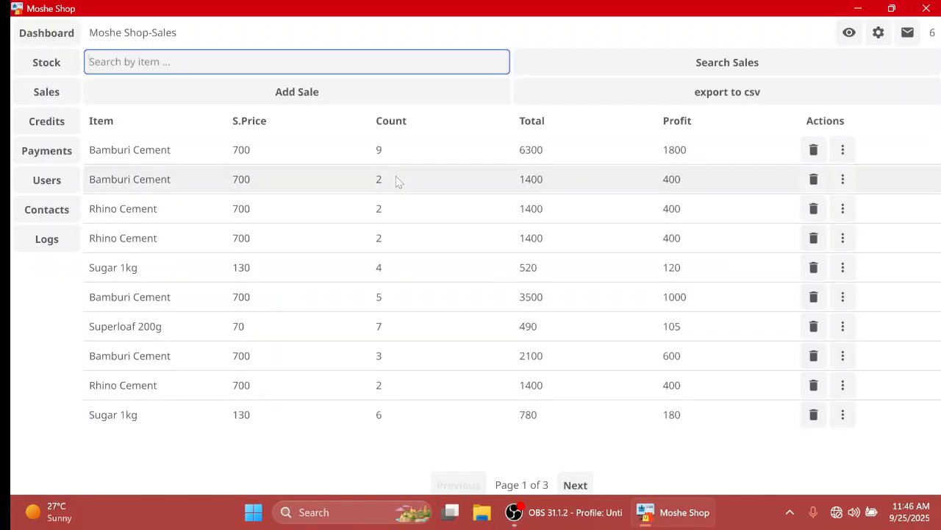
{"action": "left_click", "coordinate": [843, 149]}
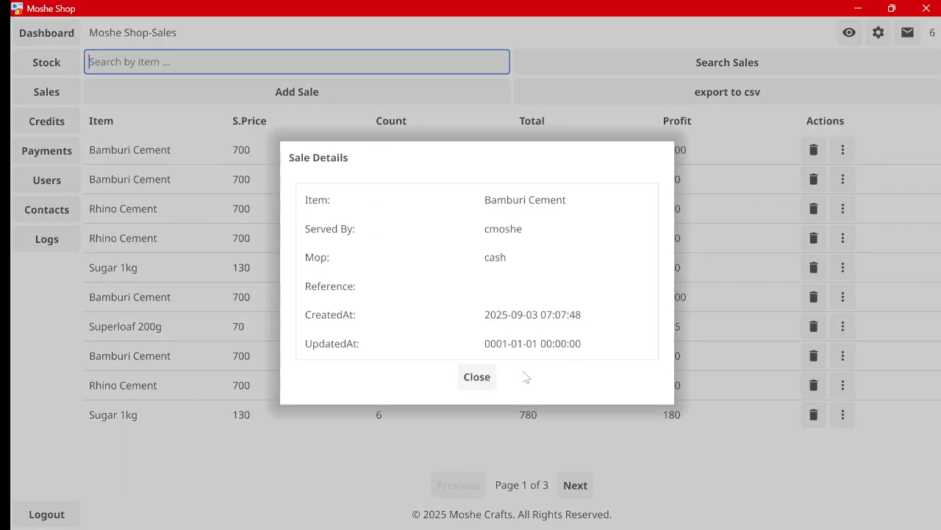
{"action": "left_click", "coordinate": [477, 377]}
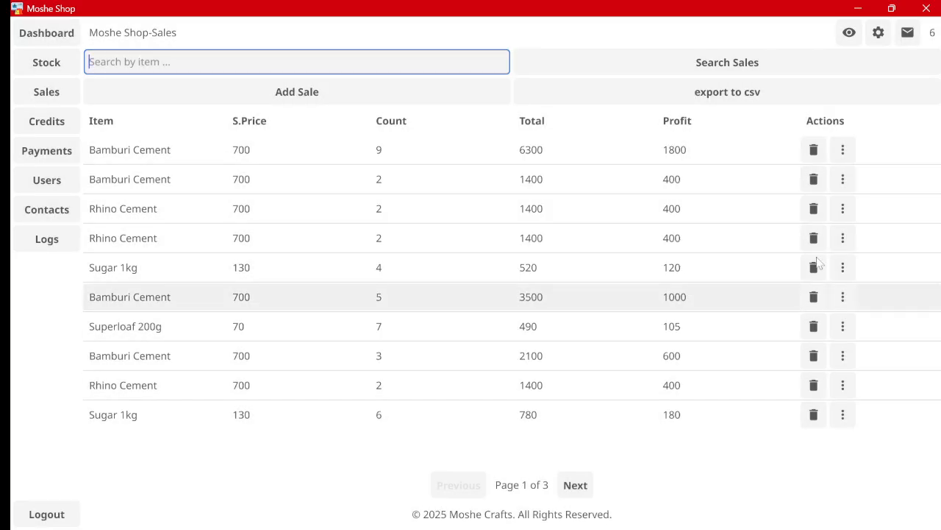
{"action": "left_click", "coordinate": [47, 122]}
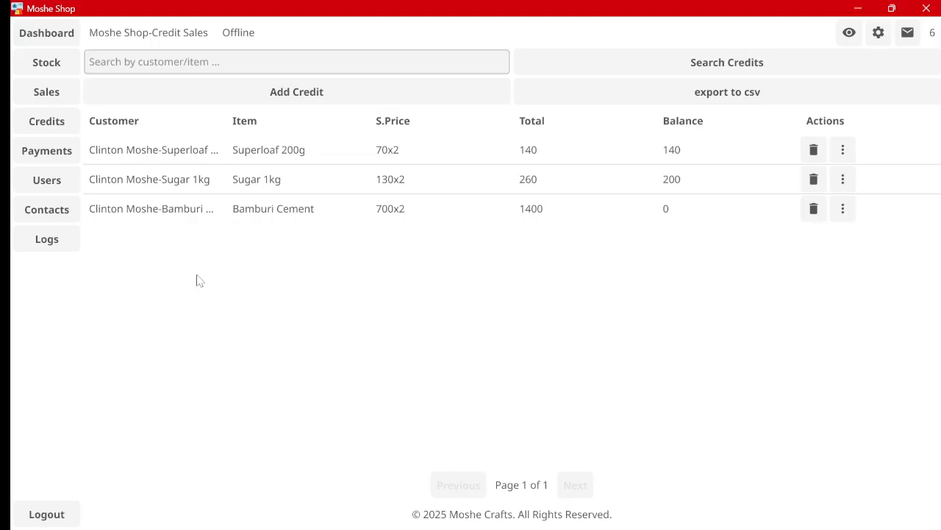
{"action": "left_click", "coordinate": [273, 91]}
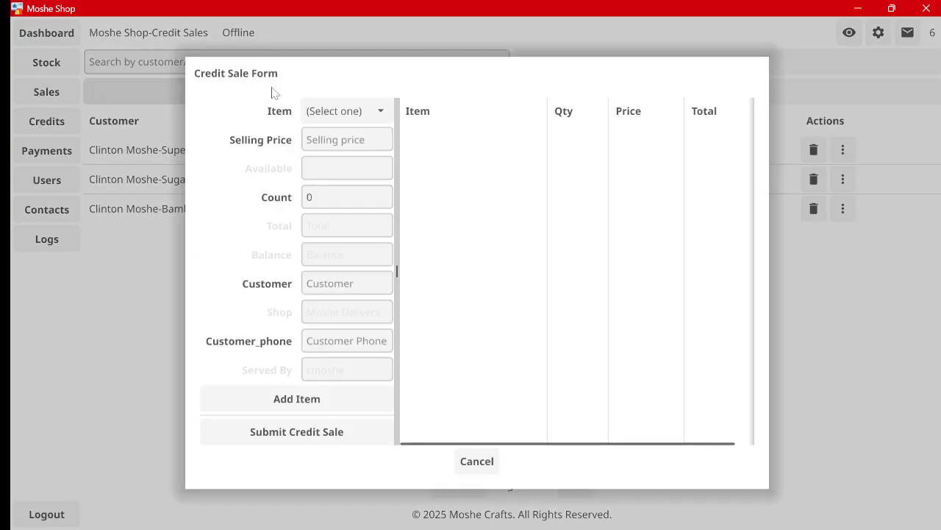
{"action": "left_click", "coordinate": [350, 112]}
{"action": "left_click", "coordinate": [342, 162]}
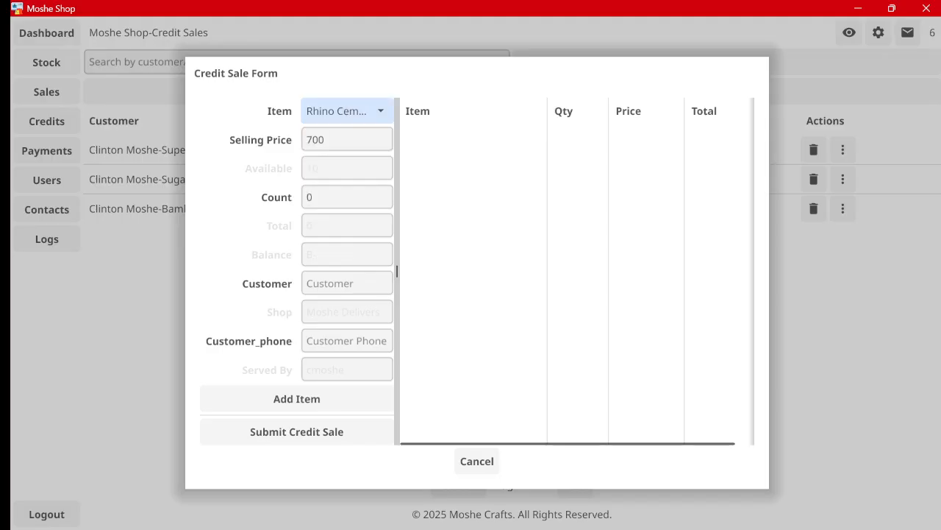
{"action": "left_click", "coordinate": [356, 118]}
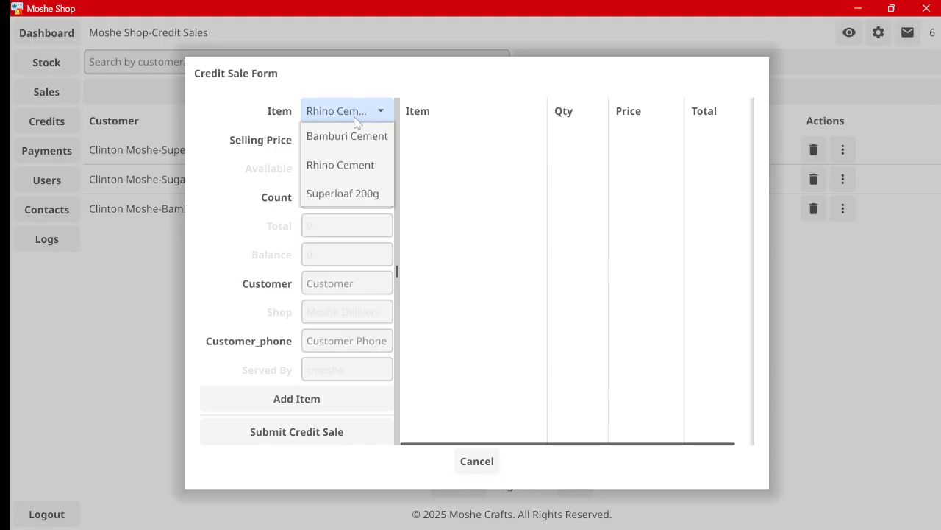
{"action": "left_click", "coordinate": [470, 459]}
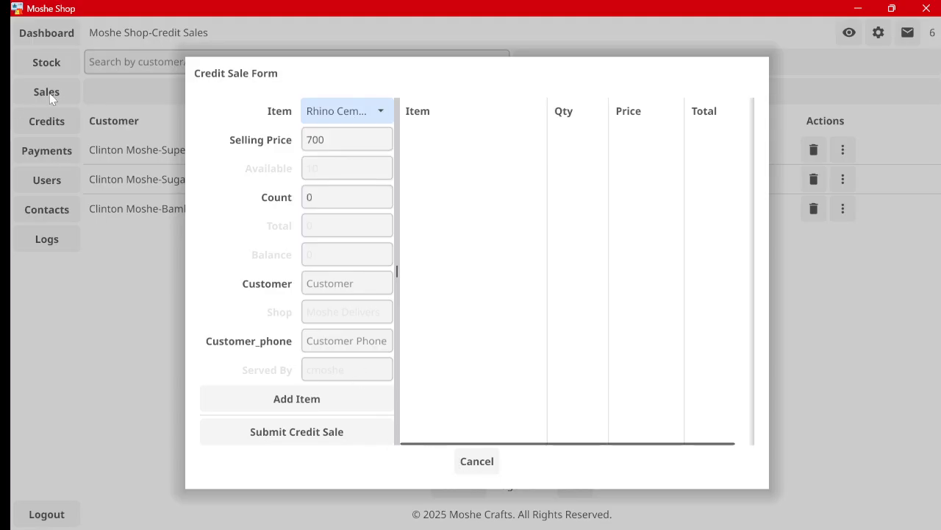
{"action": "left_click", "coordinate": [476, 460]}
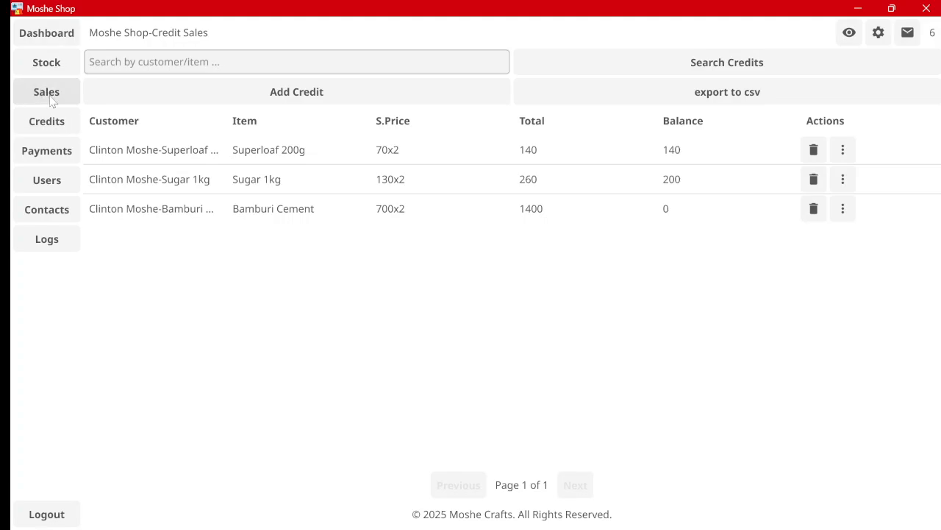
Step: Browse sales pages 1 to 3, view Stock and the Dashboard, then return to the Sales list
{"action": "left_click", "coordinate": [52, 101]}
{"action": "left_click", "coordinate": [574, 484]}
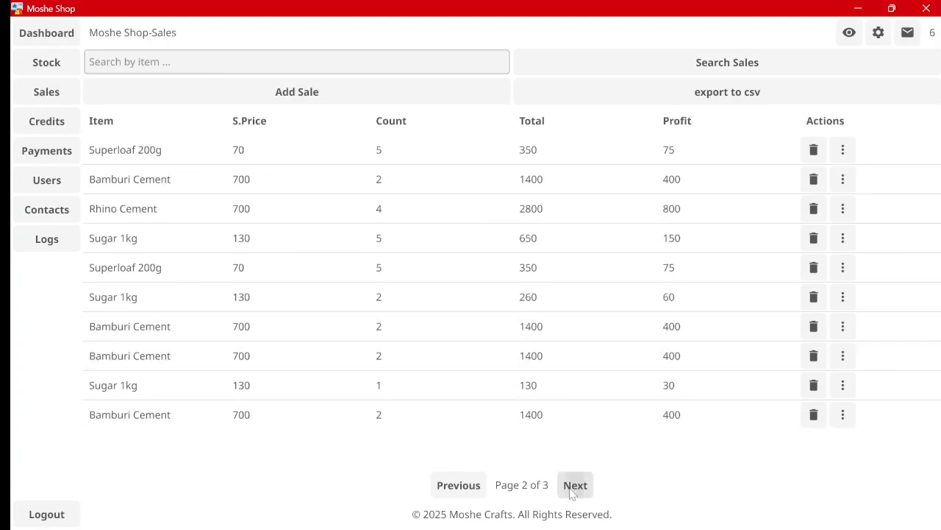
{"action": "left_click", "coordinate": [573, 489]}
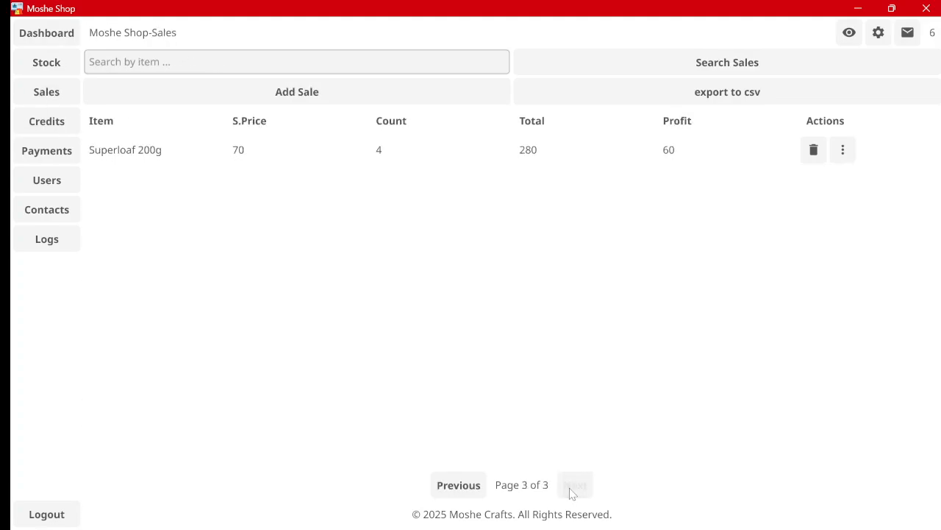
{"action": "left_click", "coordinate": [62, 62]}
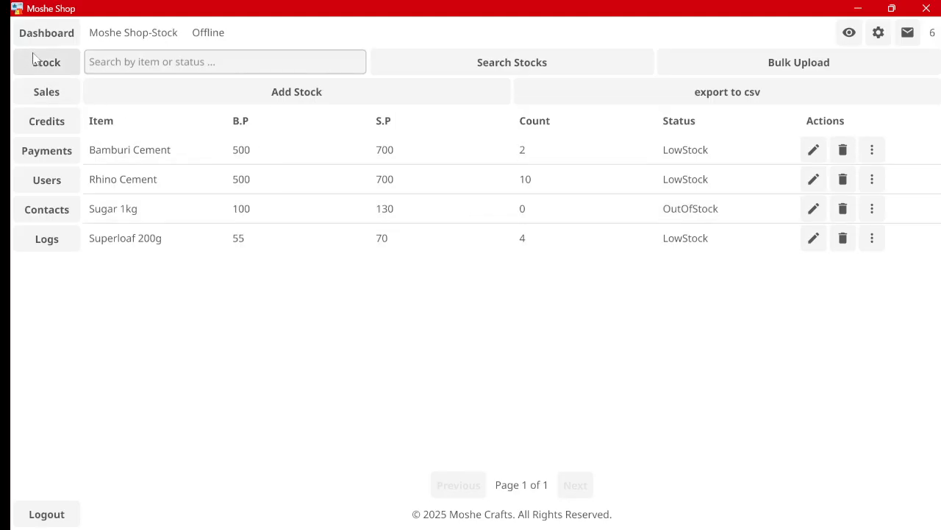
{"action": "left_click", "coordinate": [46, 34]}
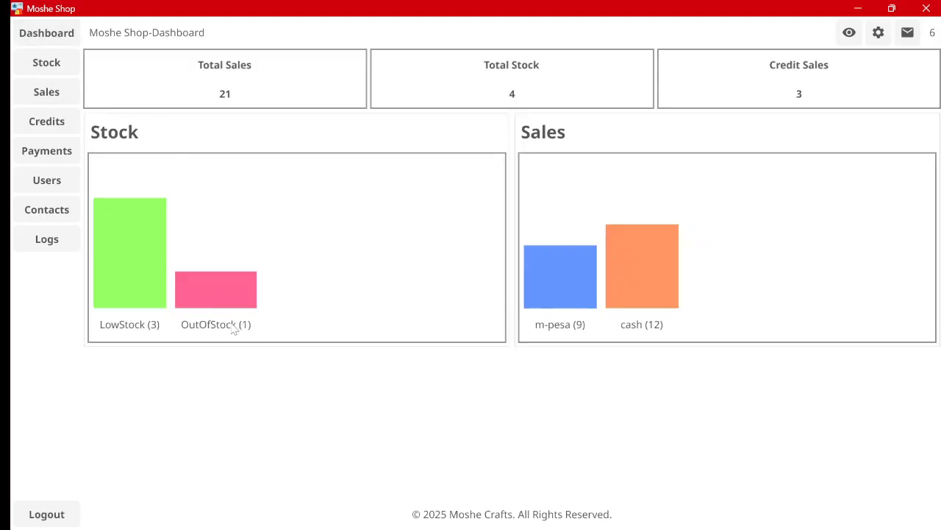
{"action": "left_click", "coordinate": [46, 92]}
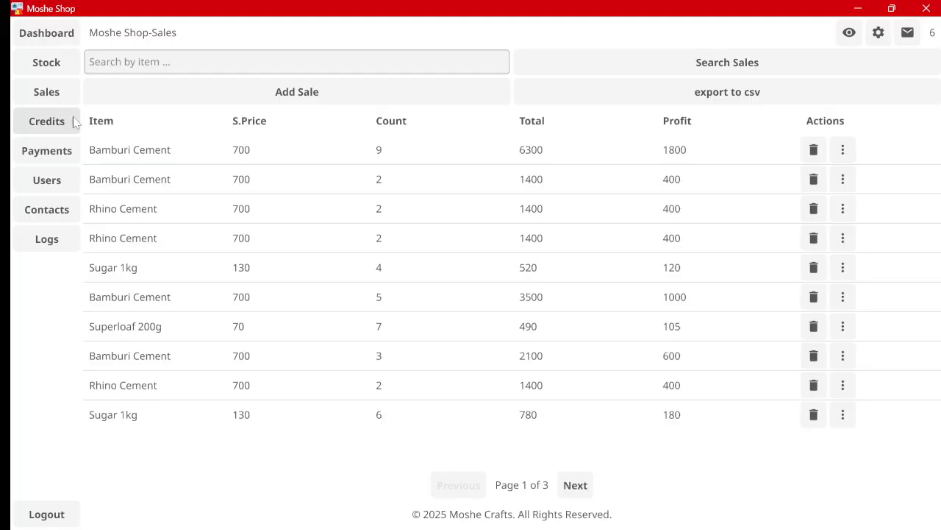
Step: Preview the Add Sale form and its item list, then cancel without saving
{"action": "left_click", "coordinate": [213, 97]}
{"action": "left_click", "coordinate": [311, 130]}
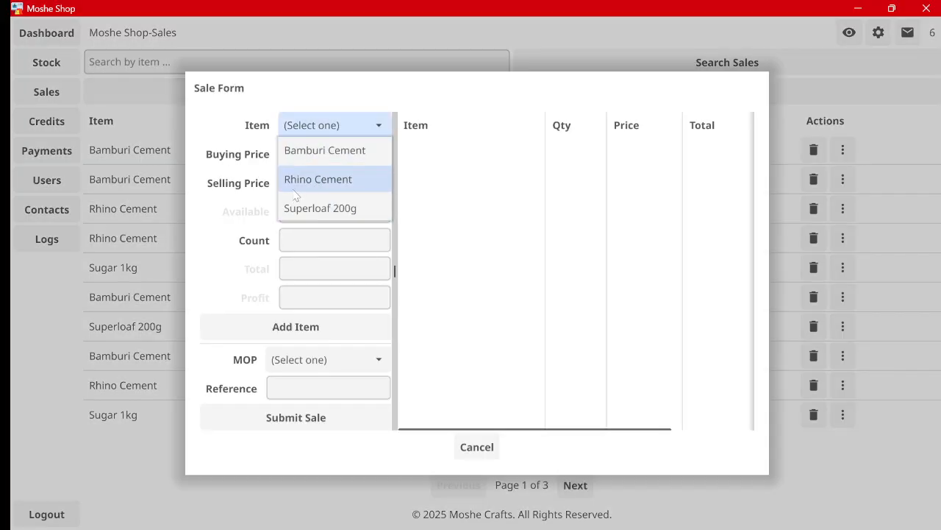
{"action": "left_click", "coordinate": [478, 446]}
{"action": "left_click", "coordinate": [479, 447]}
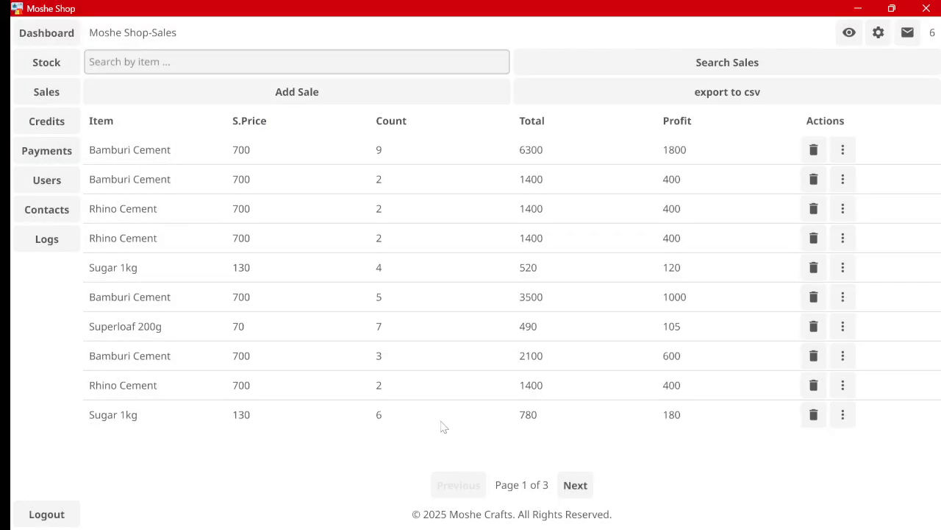
Step: In Credits, preview the Add Credit form's customer and phone fields, then cancel
{"action": "left_click", "coordinate": [47, 123]}
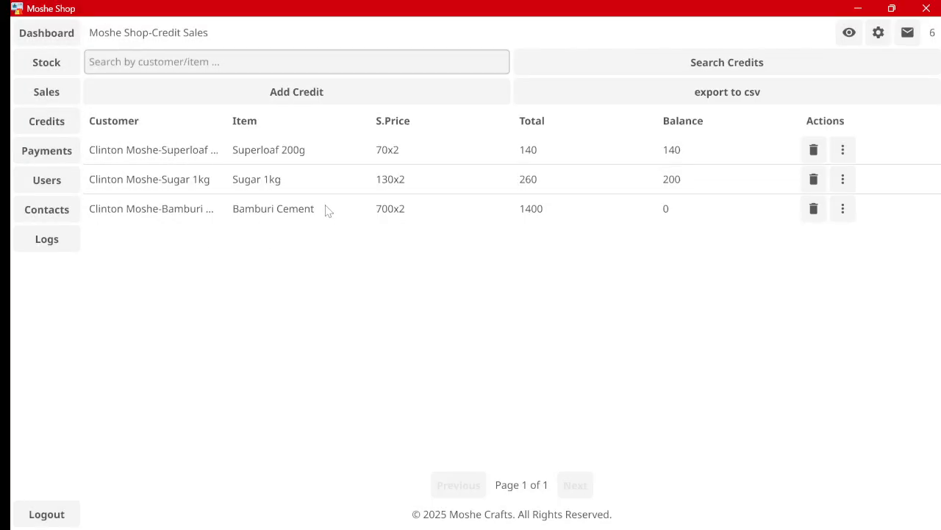
{"action": "left_click", "coordinate": [275, 90]}
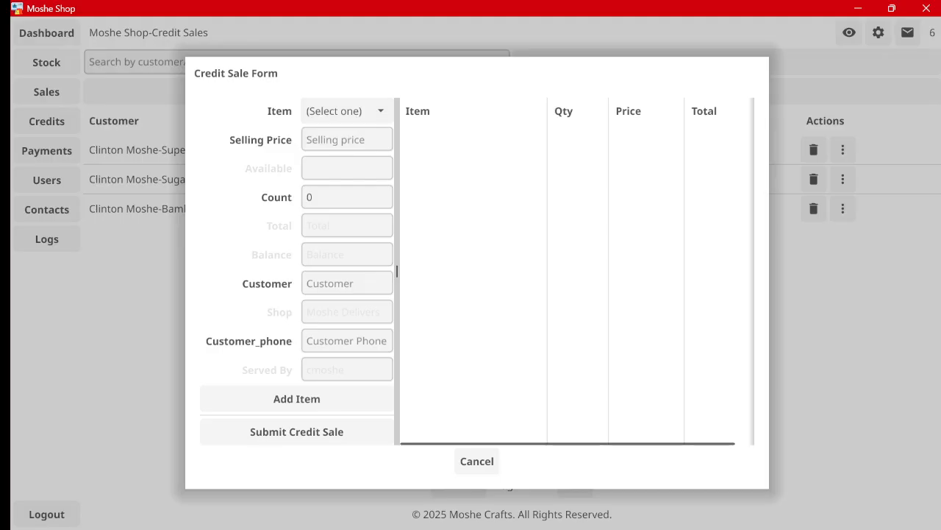
{"action": "left_click", "coordinate": [347, 283]}
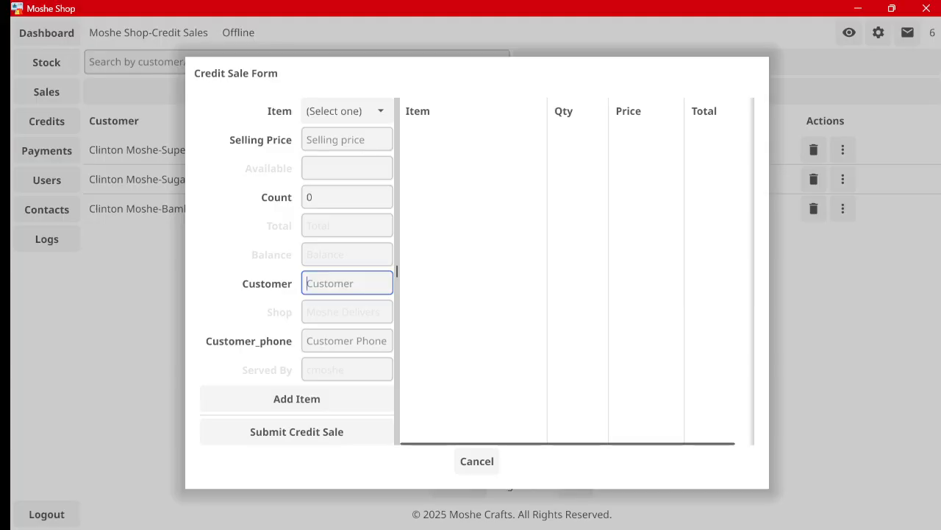
{"action": "key", "text": "Tab"}
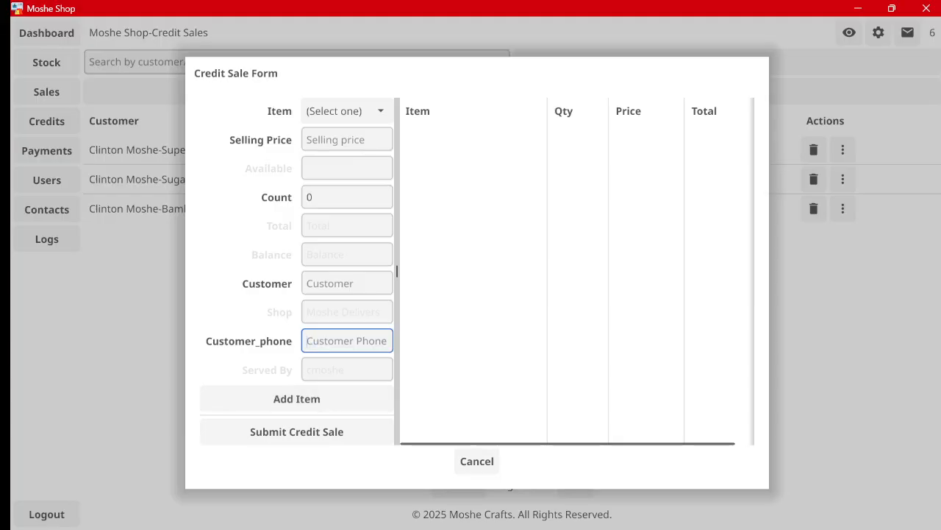
{"action": "left_click", "coordinate": [475, 464]}
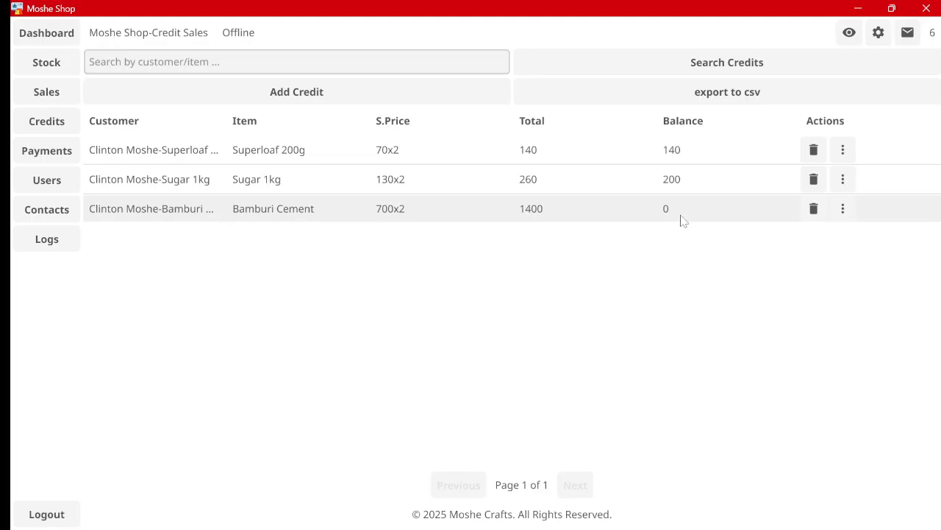
Step: Start a new credit payment against the Superloaf 200g credit
{"action": "left_click", "coordinate": [679, 179]}
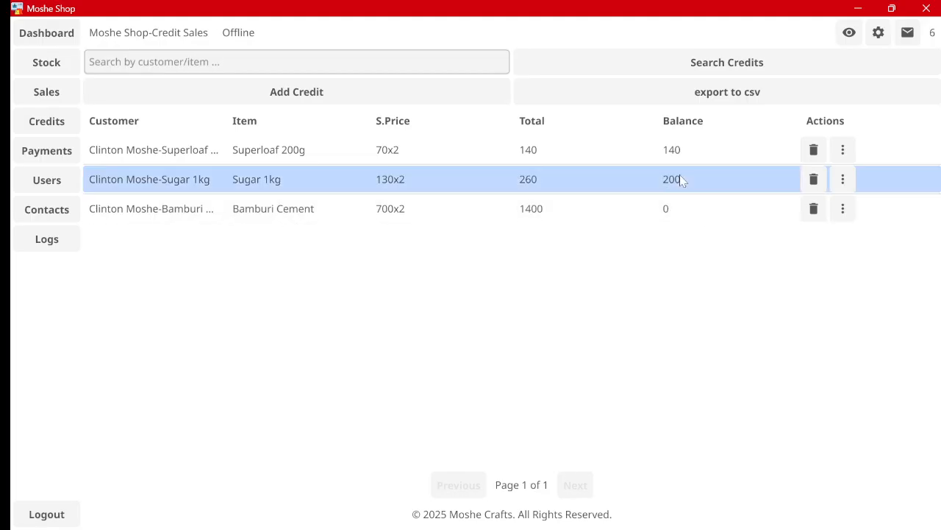
{"action": "left_click", "coordinate": [69, 151]}
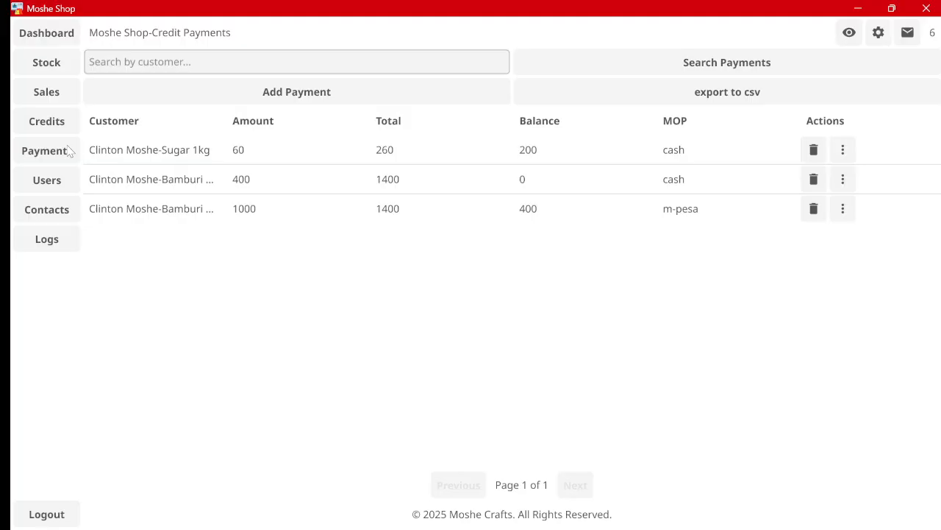
{"action": "left_click", "coordinate": [293, 92]}
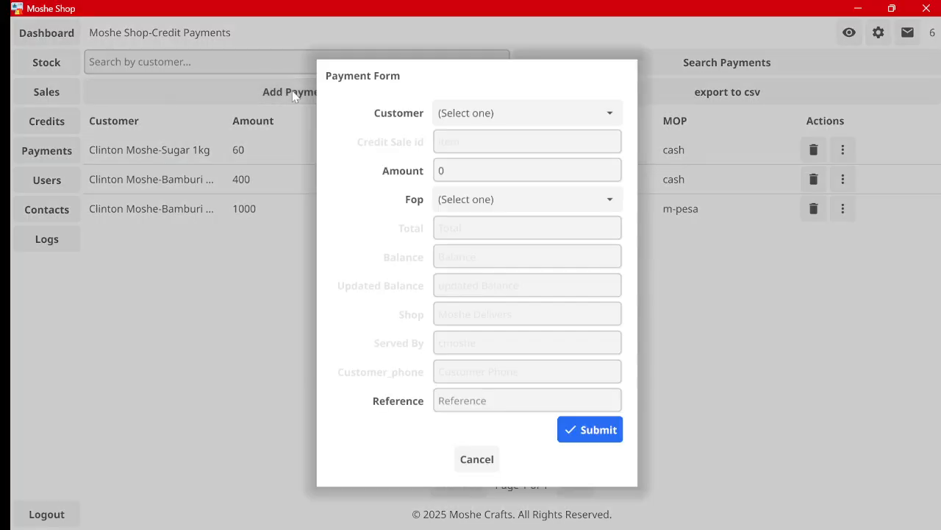
{"action": "left_click", "coordinate": [490, 111]}
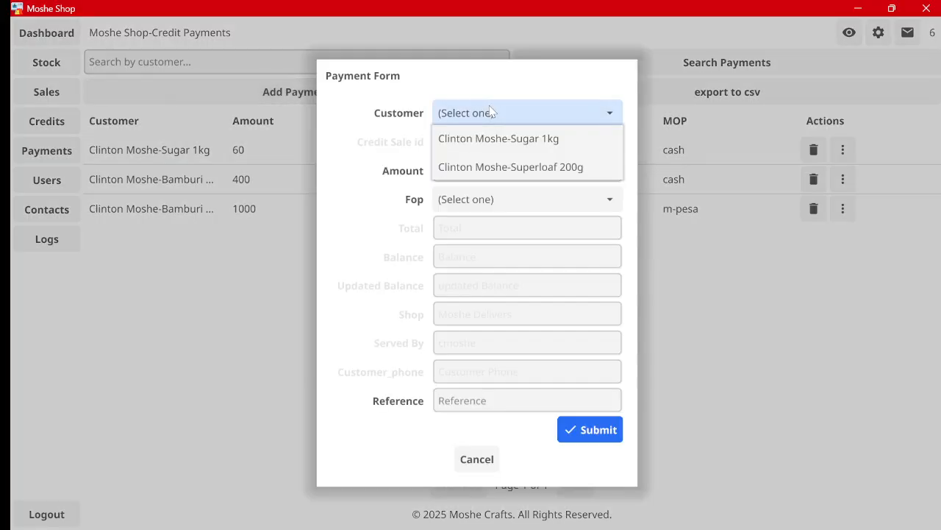
{"action": "left_click", "coordinate": [534, 173]}
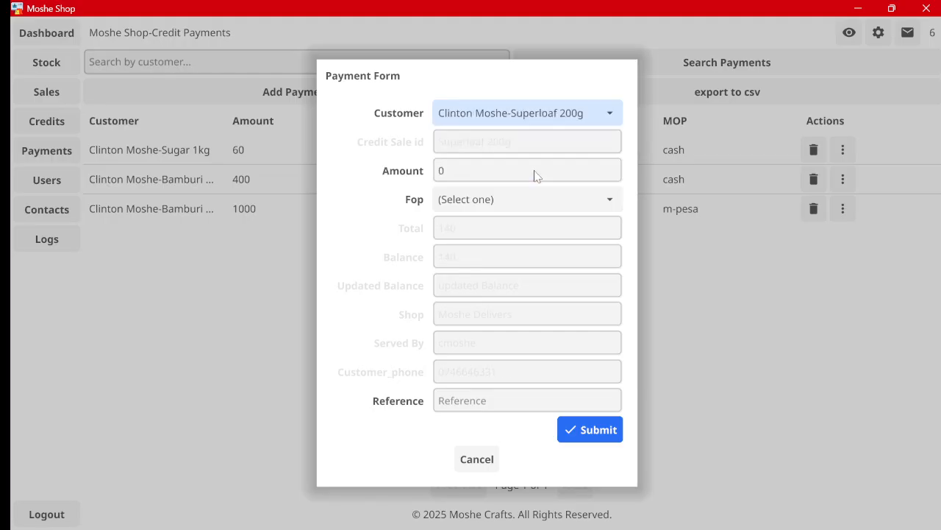
Step: Enter a payment amount of 100 with cash as the form of payment
{"action": "left_click", "coordinate": [528, 170]}
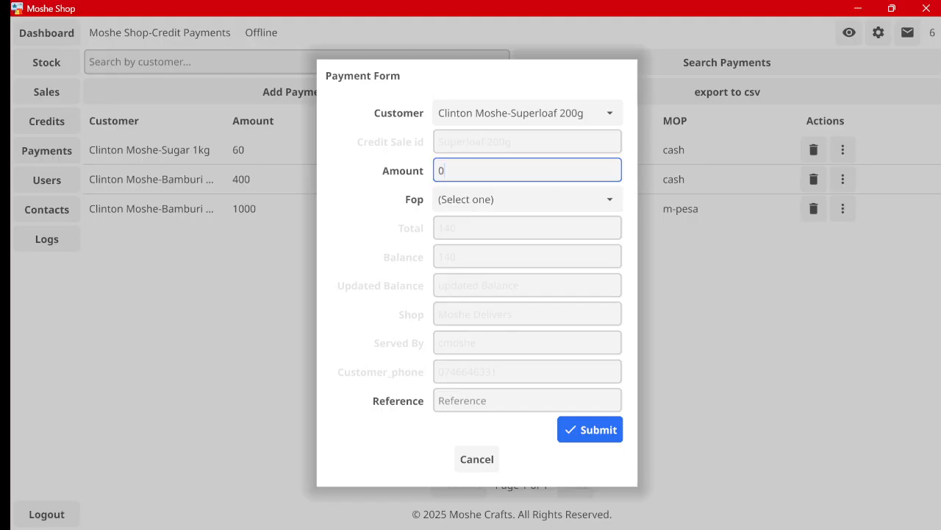
{"action": "key", "text": "BackSpace"}
{"action": "type", "text": "100"}
{"action": "key", "text": "Tab"}
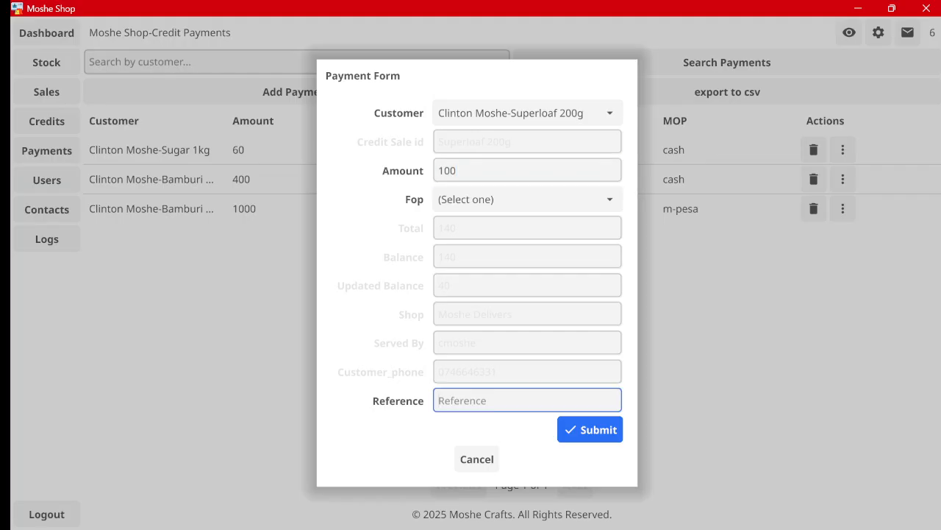
{"action": "left_click", "coordinate": [502, 210]}
{"action": "left_click", "coordinate": [439, 229]}
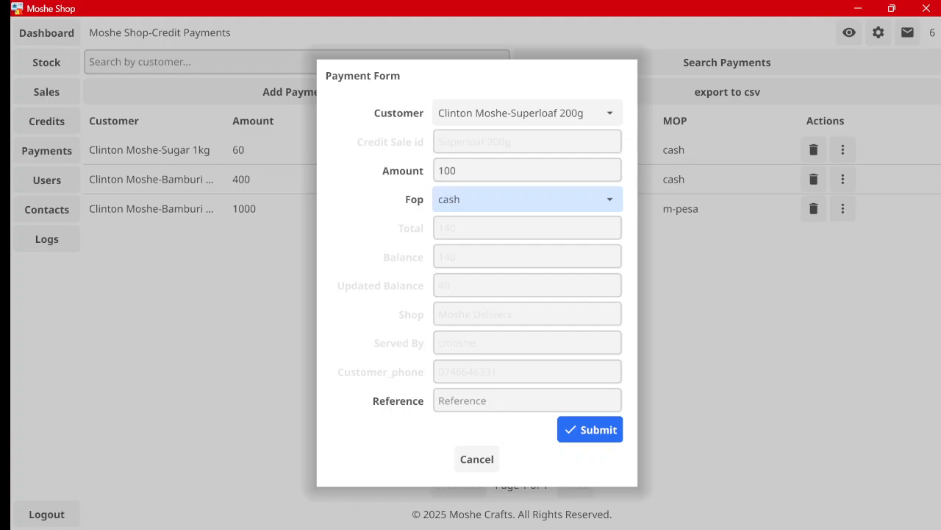
Step: Submit the payment, confirm both success messages, and close the Payment Form
{"action": "left_click", "coordinate": [579, 430]}
{"action": "left_click", "coordinate": [479, 297]}
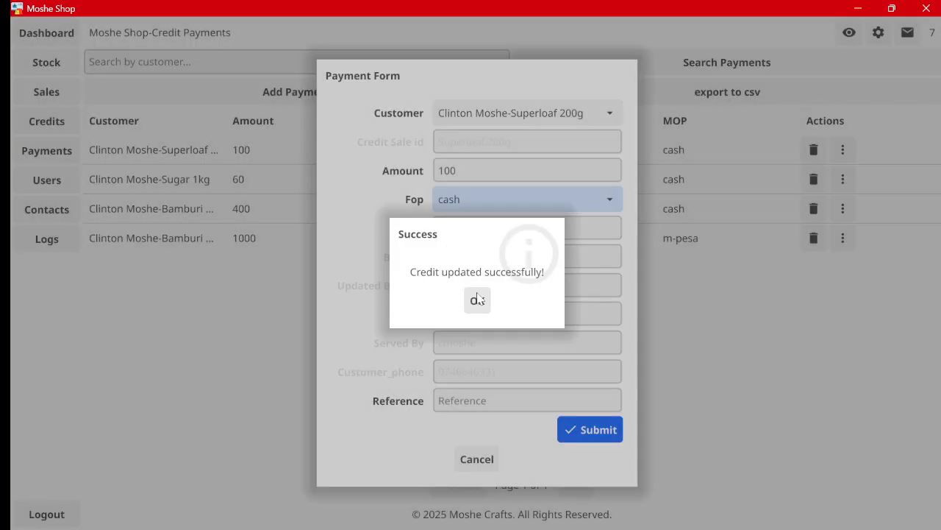
{"action": "left_click", "coordinate": [477, 299]}
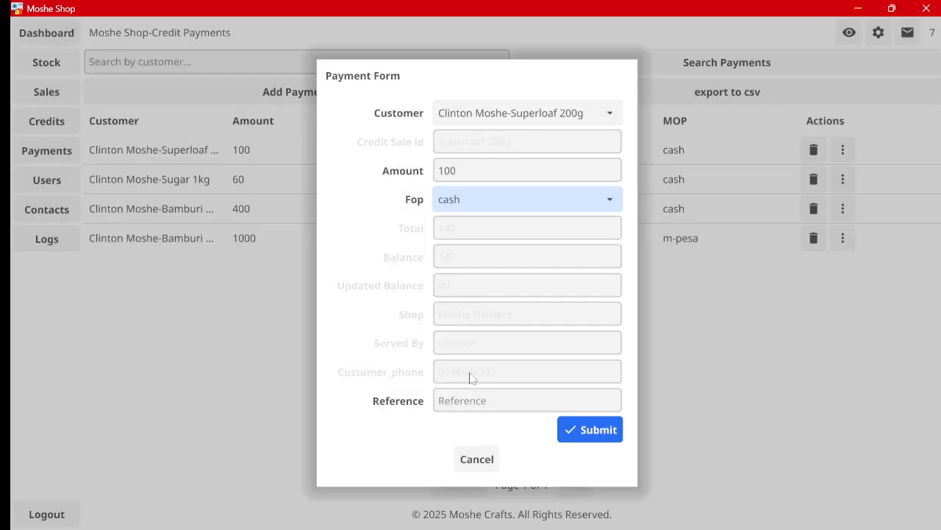
{"action": "left_click", "coordinate": [477, 457]}
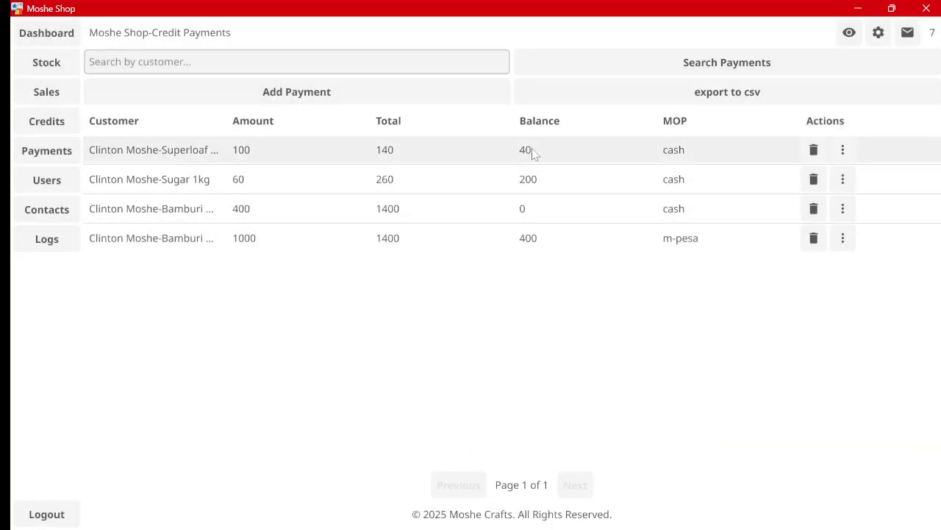
Step: Confirm the Superloaf credit balance of 40 under Credits and Payments, then go to Users
{"action": "left_click", "coordinate": [47, 121]}
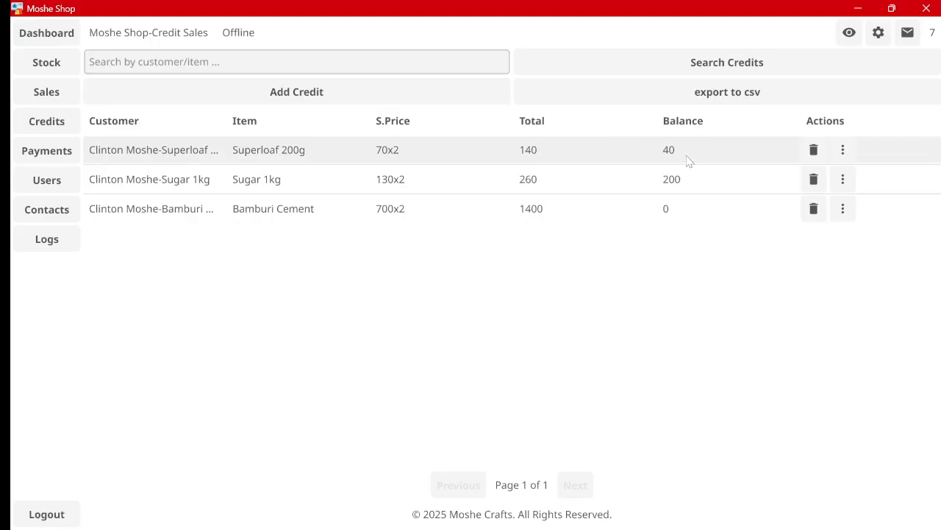
{"action": "left_click", "coordinate": [47, 151]}
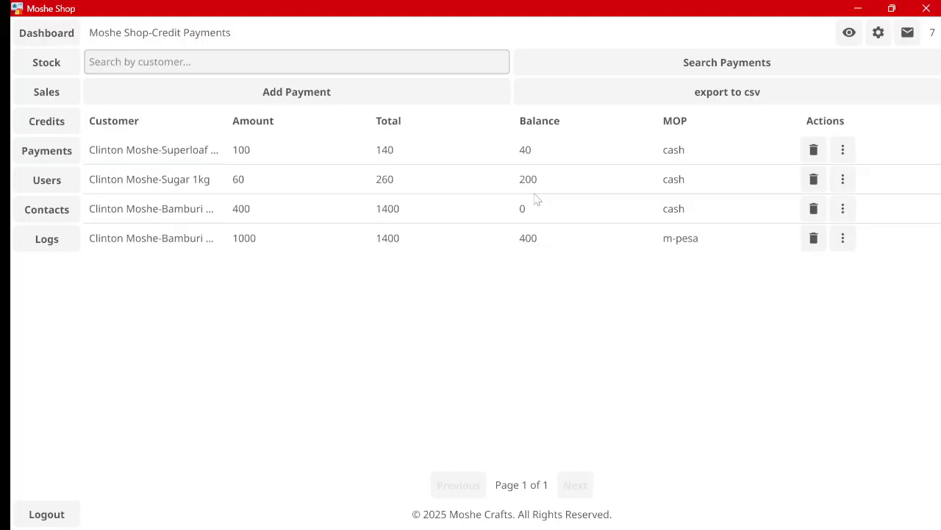
{"action": "left_click", "coordinate": [38, 178]}
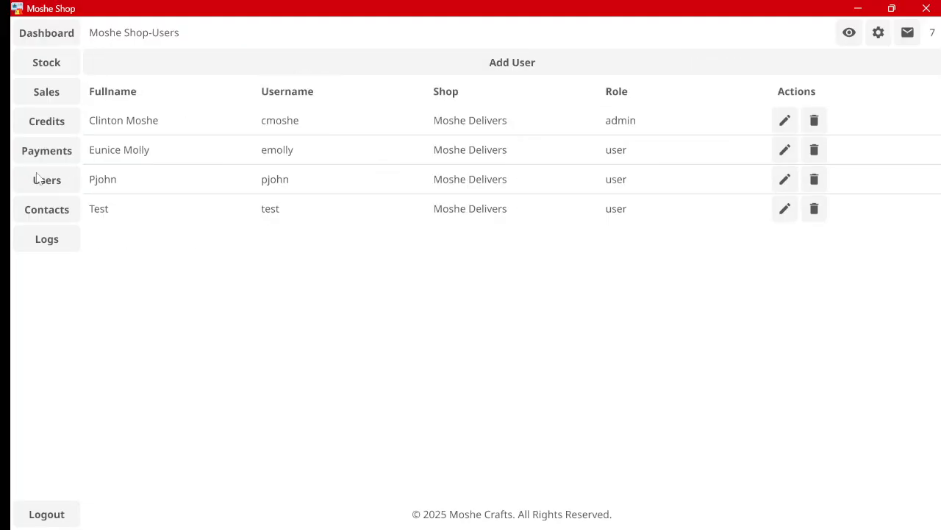
Step: Preview the Add User form and its role choices, then cancel without adding anyone
{"action": "left_click", "coordinate": [573, 63]}
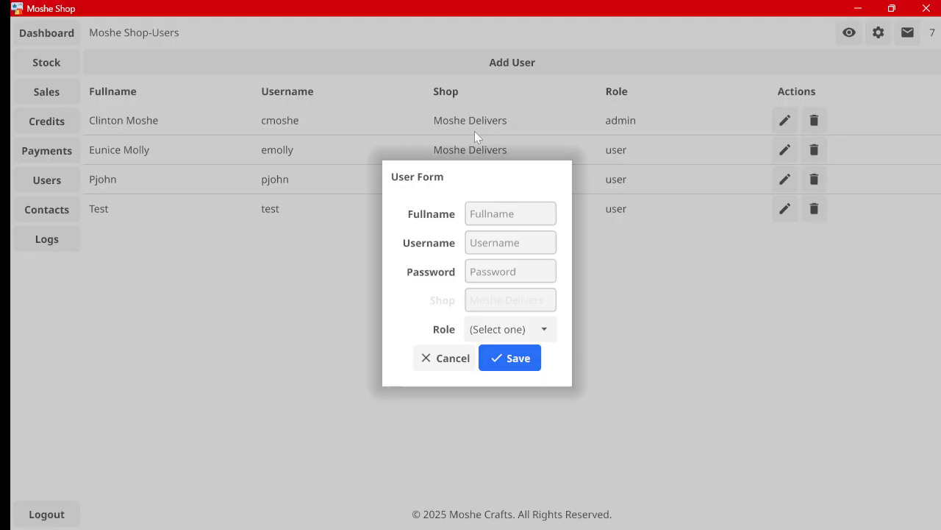
{"action": "left_click", "coordinate": [484, 209]}
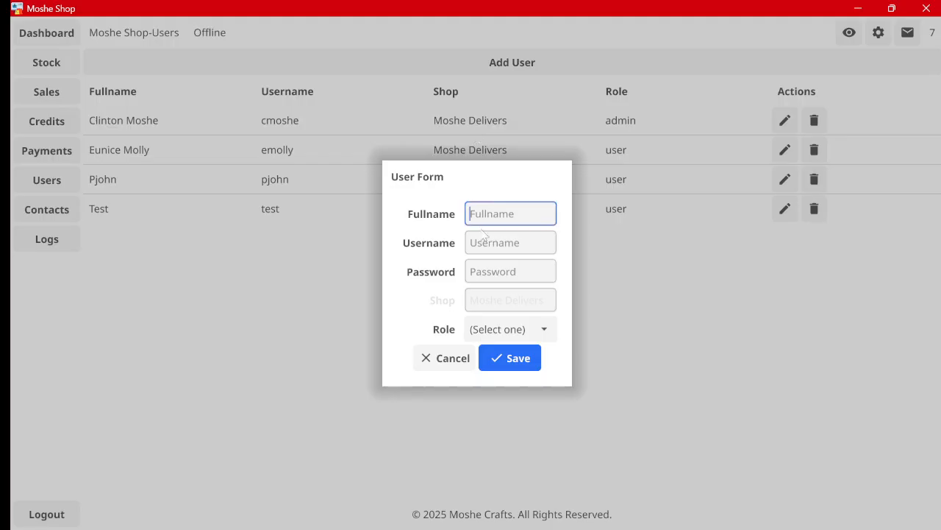
{"action": "left_click", "coordinate": [544, 329]}
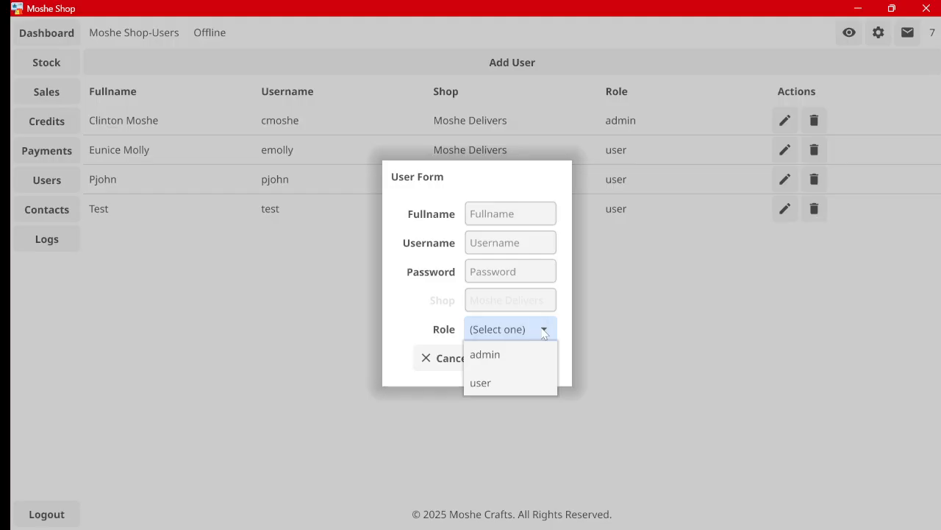
{"action": "left_click", "coordinate": [416, 332]}
{"action": "left_click", "coordinate": [433, 358]}
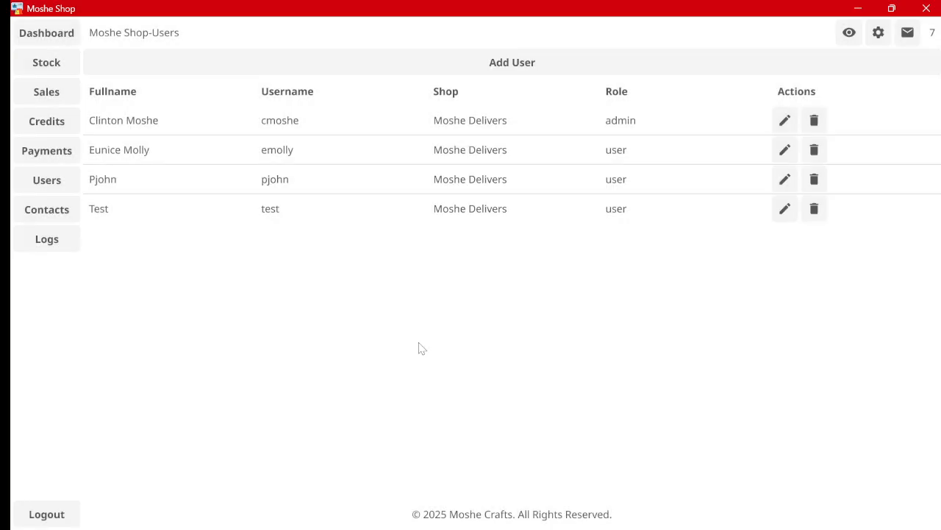
Step: View Contacts, then page the activity Logs forward to page 5 of 73
{"action": "left_click", "coordinate": [52, 209]}
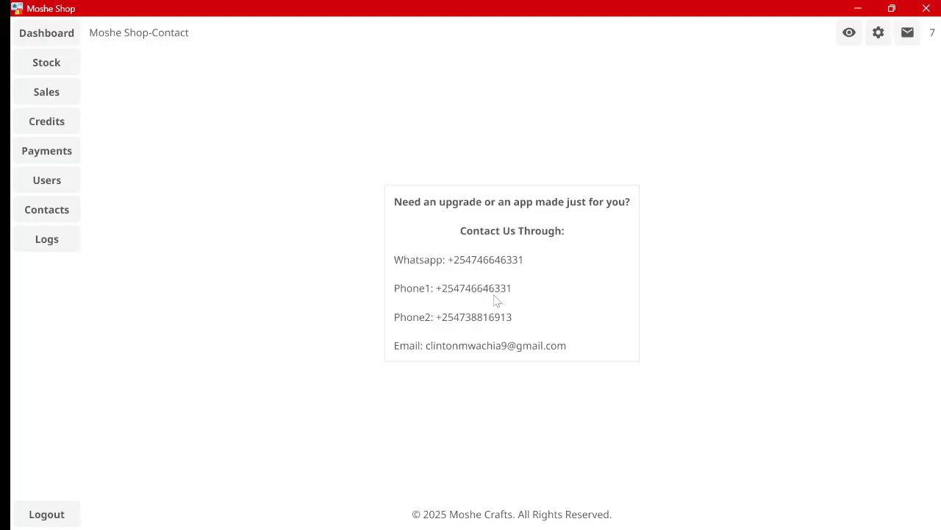
{"action": "left_click", "coordinate": [53, 246]}
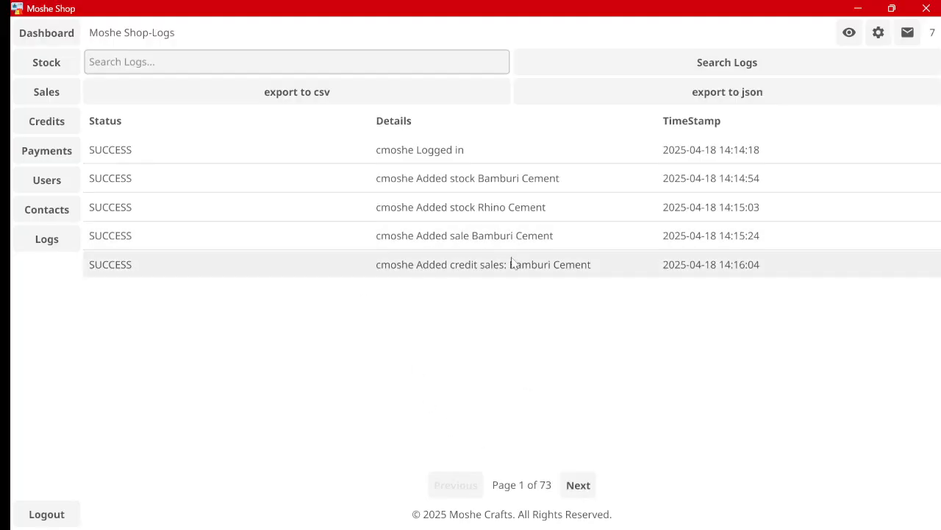
{"action": "left_click", "coordinate": [578, 484]}
{"action": "left_click", "coordinate": [578, 485]}
{"action": "left_click", "coordinate": [578, 485]}
{"action": "left_click", "coordinate": [578, 485]}
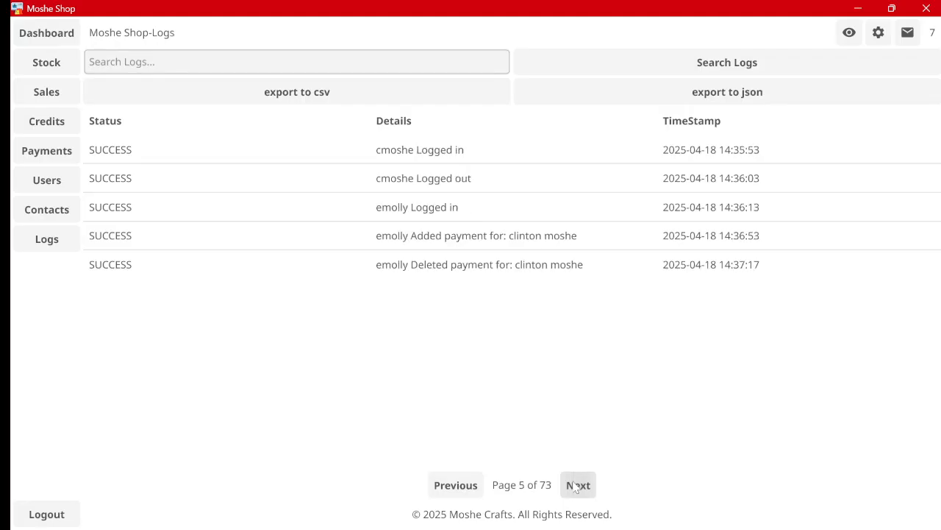
{"action": "left_click", "coordinate": [578, 485]}
{"action": "left_click", "coordinate": [578, 485]}
Step: Switch to the dark theme and review account settings without updating user details
{"action": "left_click", "coordinate": [850, 34]}
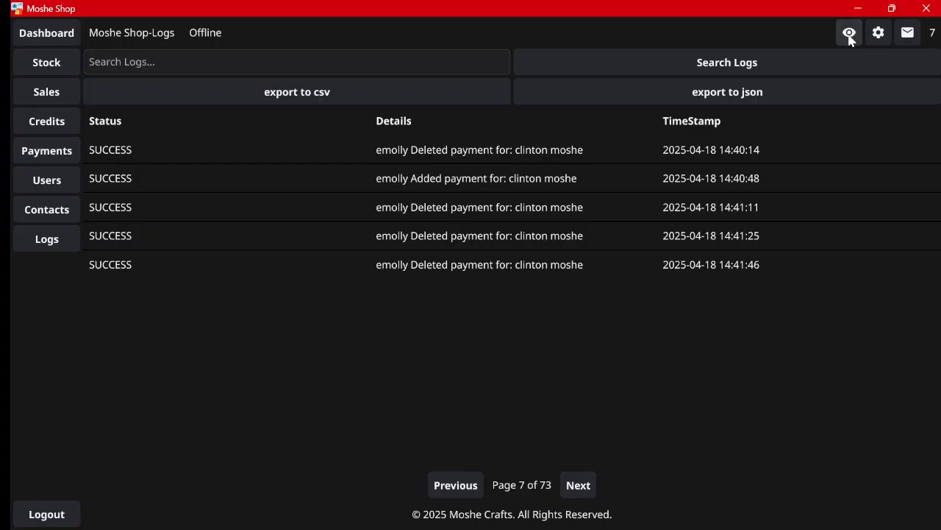
{"action": "left_click", "coordinate": [849, 35]}
{"action": "left_click", "coordinate": [850, 36]}
{"action": "left_click", "coordinate": [877, 34]}
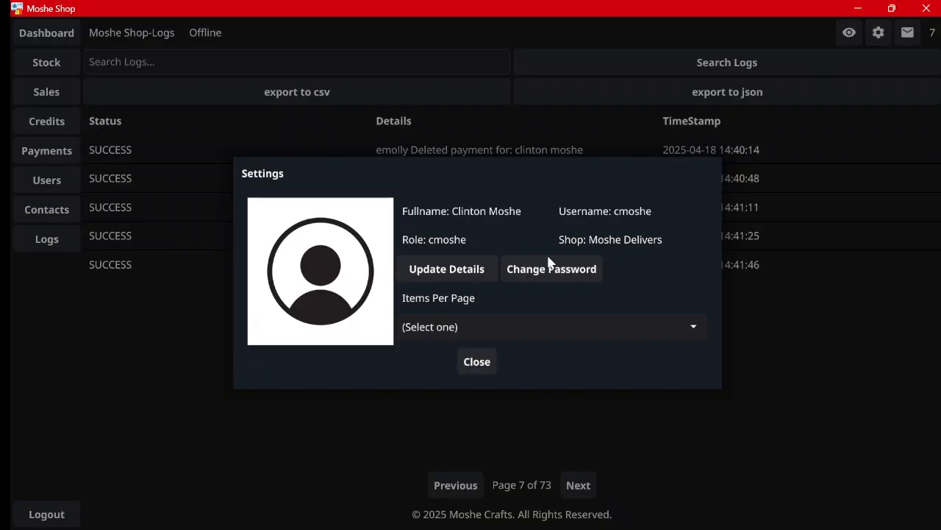
{"action": "left_click", "coordinate": [453, 269]}
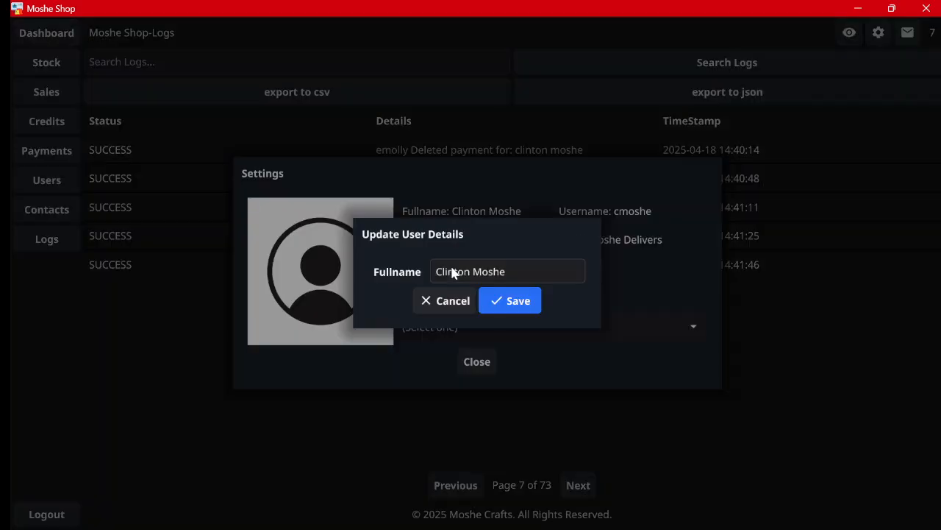
{"action": "left_click", "coordinate": [459, 299]}
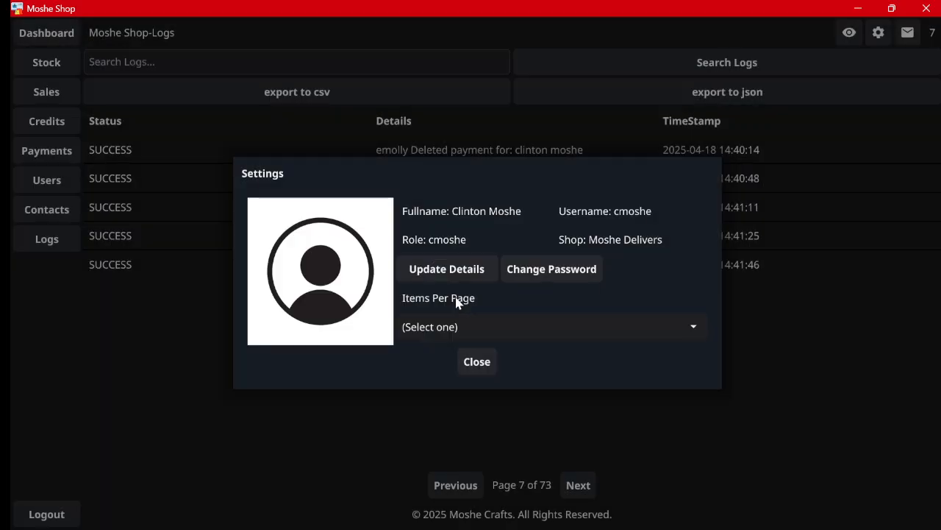
{"action": "left_click", "coordinate": [478, 361]}
Step: Look through the notifications list, then show the Dashboard with 21 total sales
{"action": "left_click", "coordinate": [908, 35]}
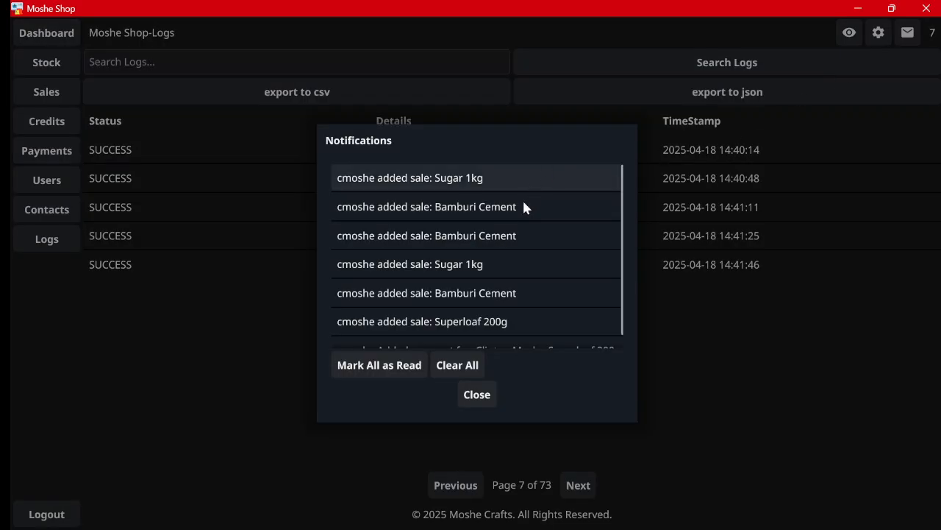
{"action": "scroll", "coordinate": [519, 214], "scroll_direction": "down", "scroll_amount": 2}
{"action": "scroll", "coordinate": [515, 232], "scroll_direction": "up", "scroll_amount": 2}
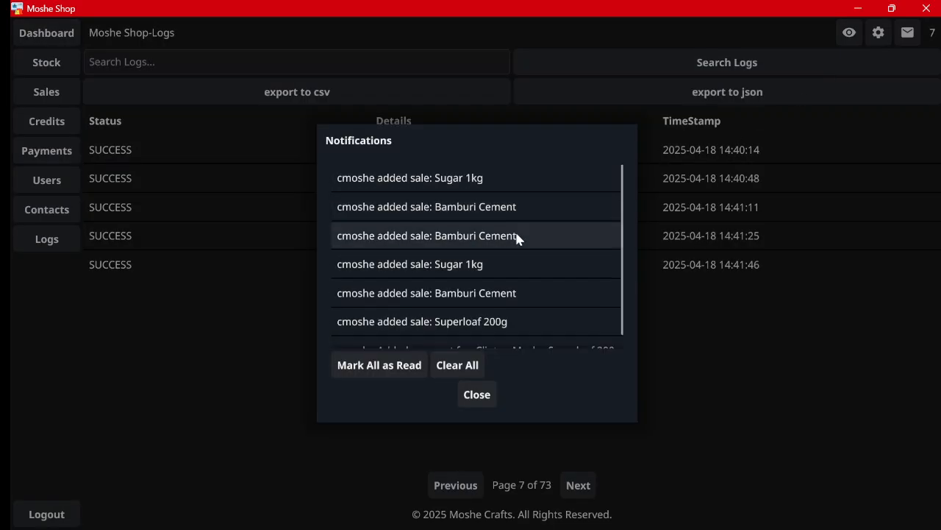
{"action": "left_click", "coordinate": [476, 396]}
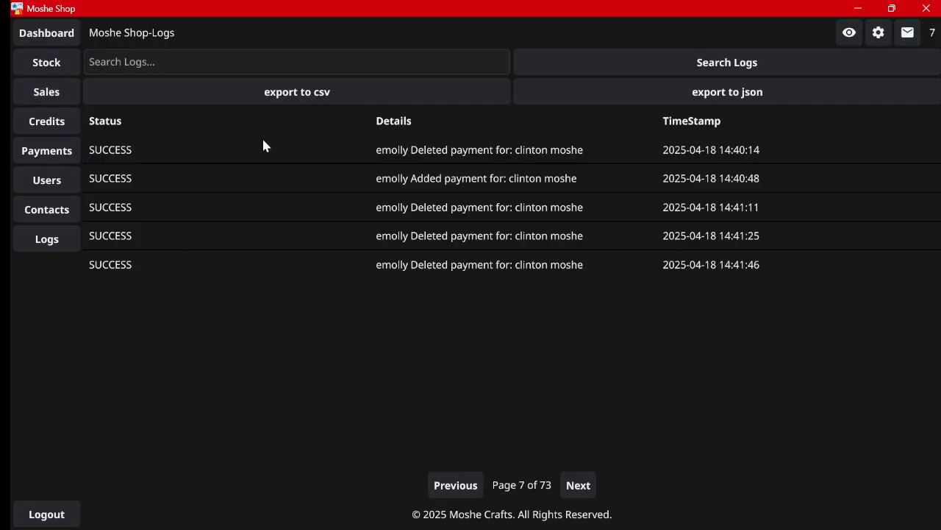
{"action": "left_click", "coordinate": [58, 37]}
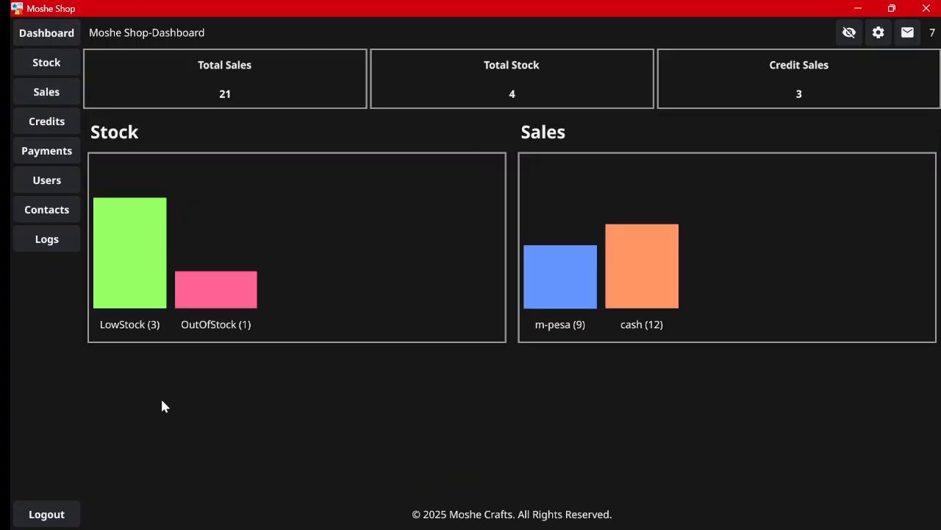
Step: Restore the light theme, log out, and close the Moshe Shop window
{"action": "left_click", "coordinate": [849, 33]}
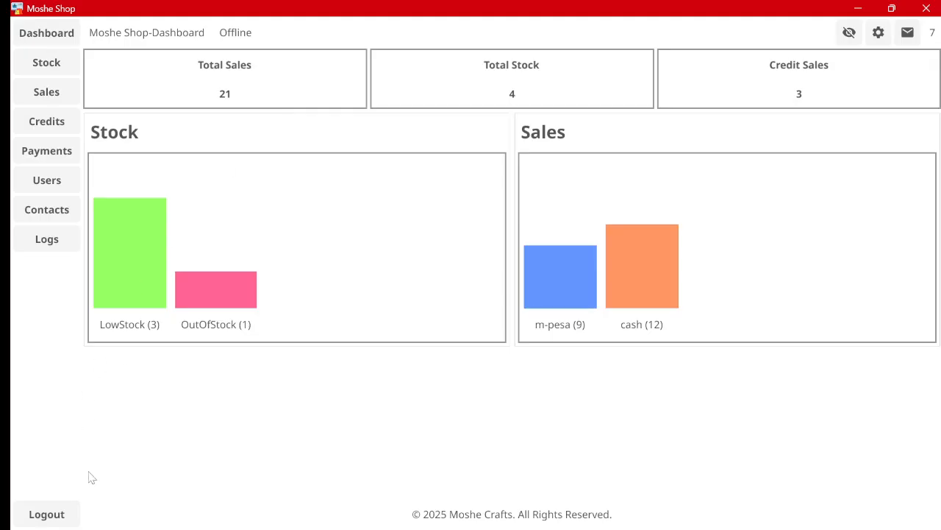
{"action": "left_click", "coordinate": [62, 511]}
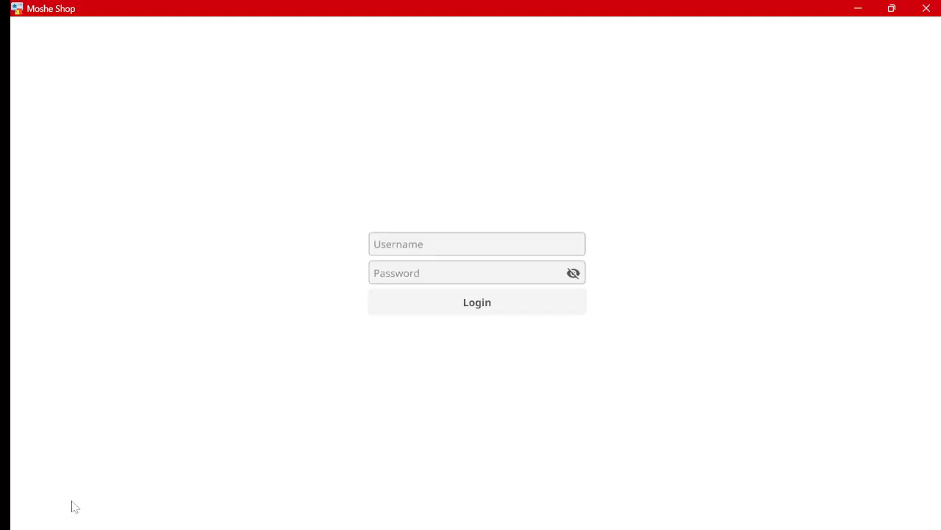
{"action": "left_click", "coordinate": [931, 7]}
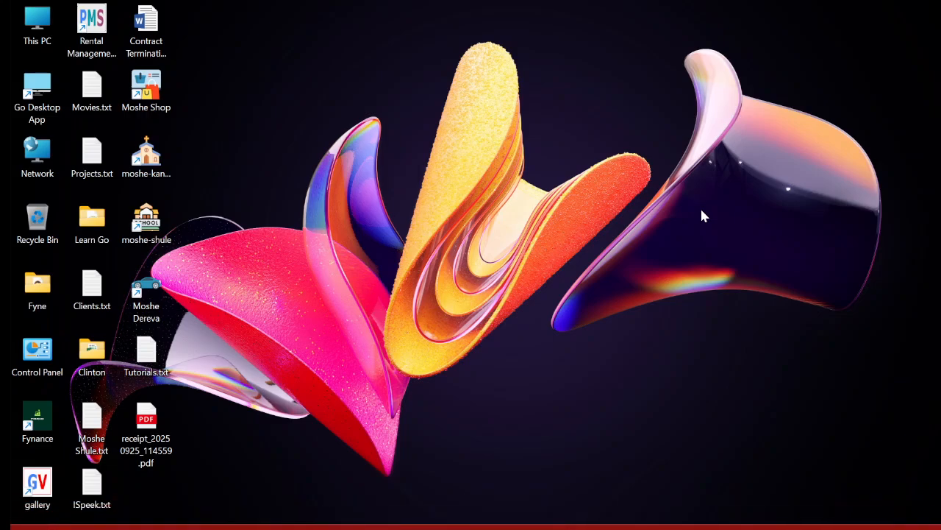